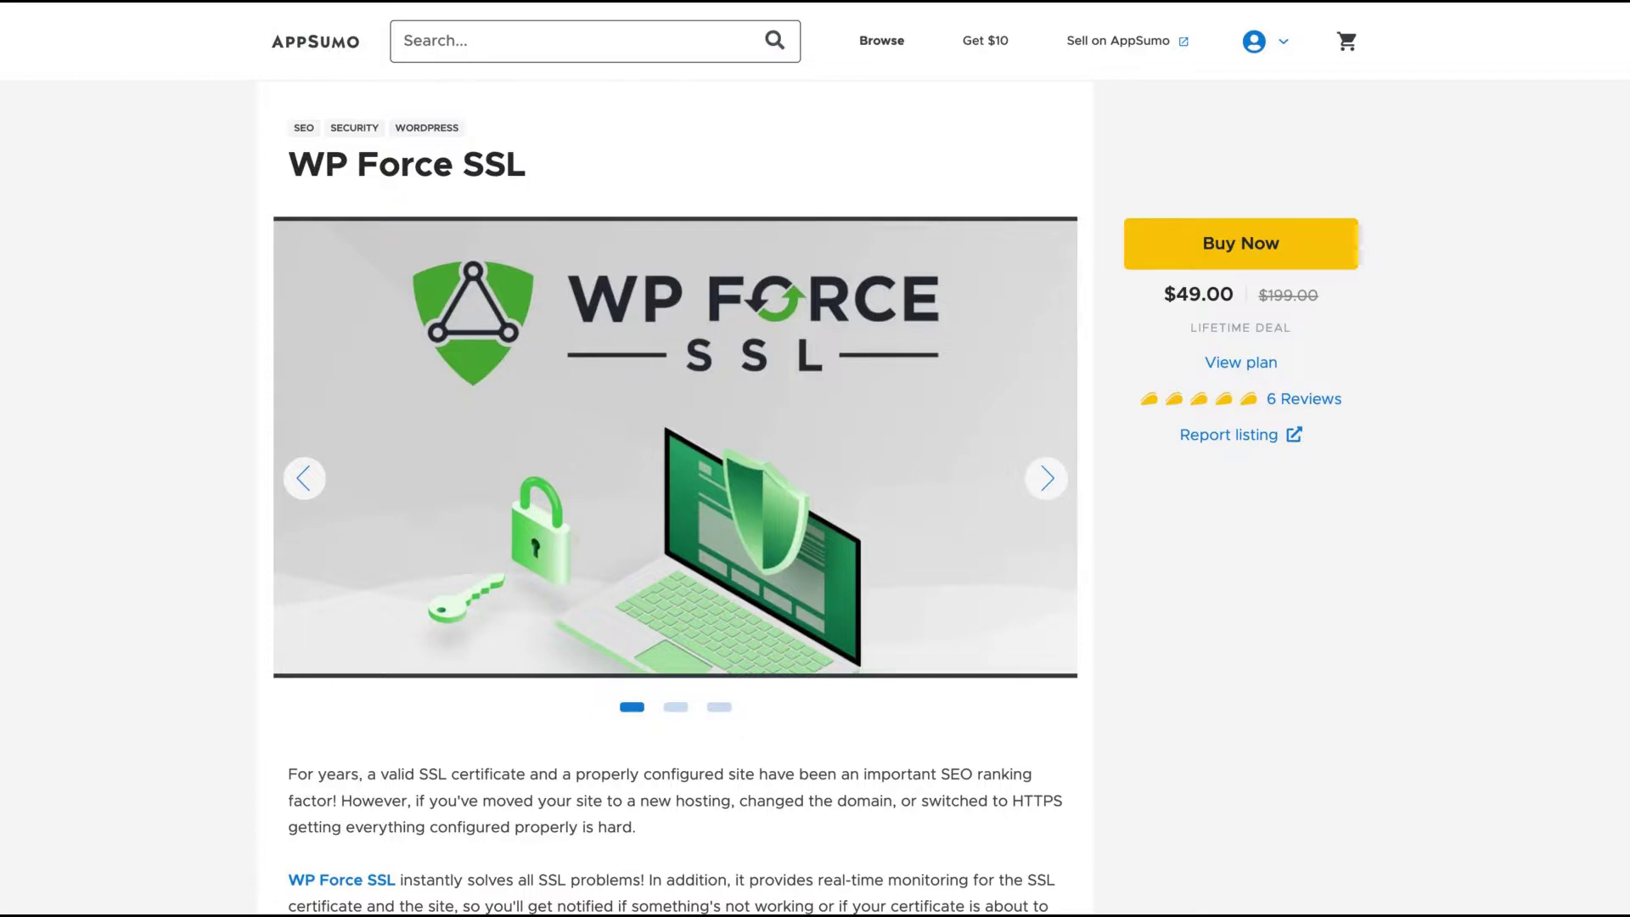
# - On the AppSumo deal page, scroll to Plans and Features and highlight the 40 extra sites and unlimited sites license benefits
pyautogui.scroll(-3, 815, 459)
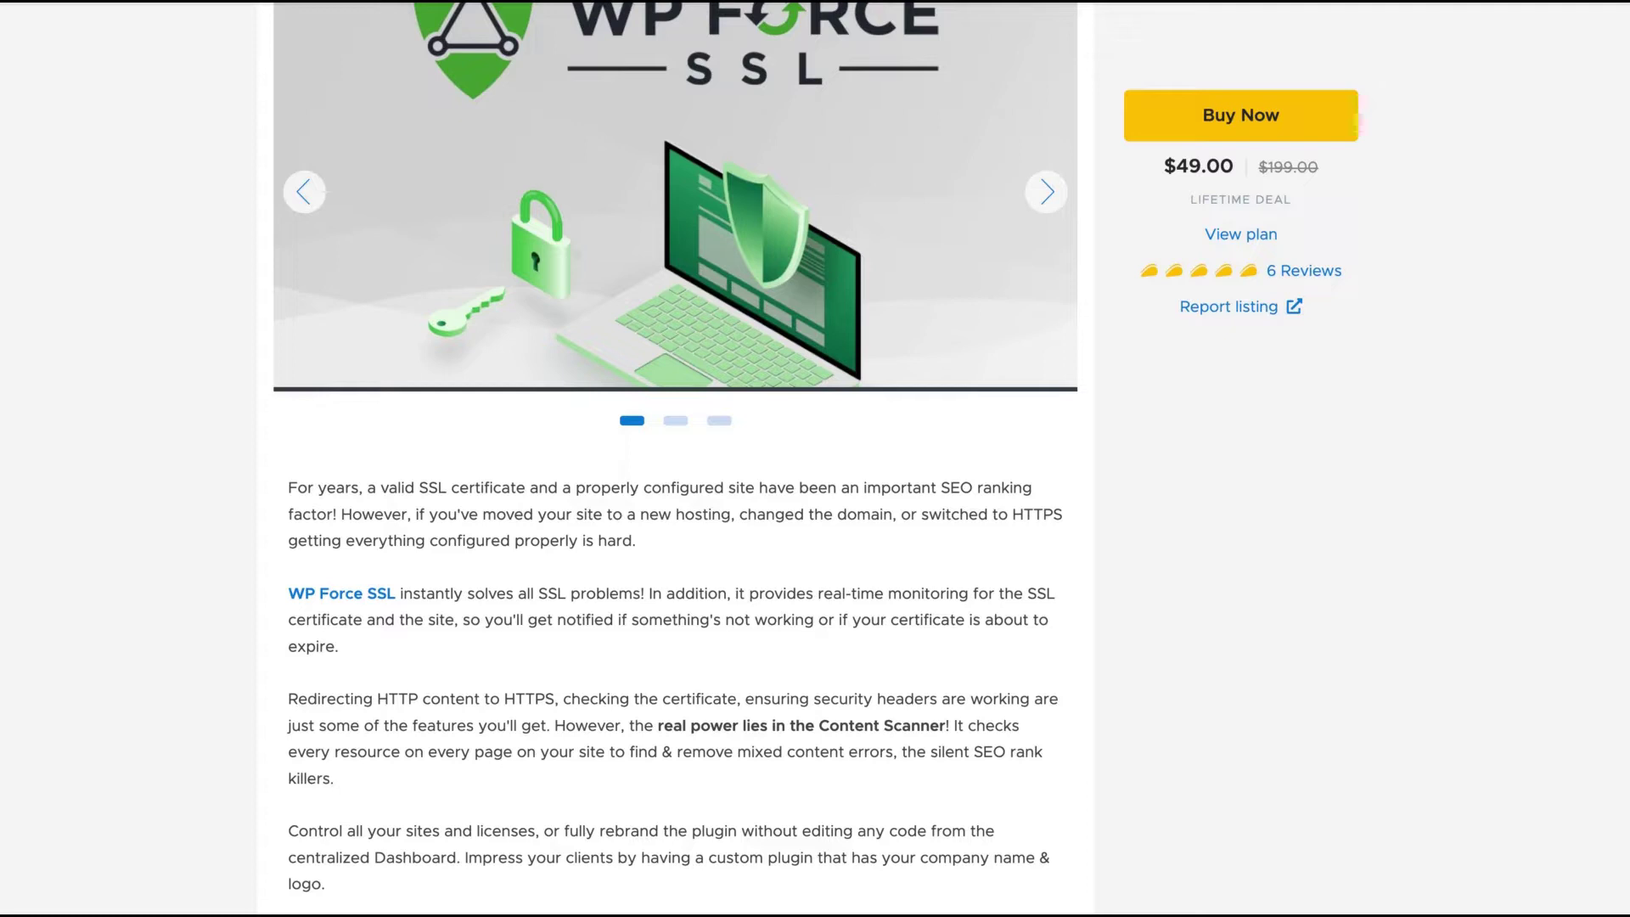
pyautogui.scroll(4, 815, 459)
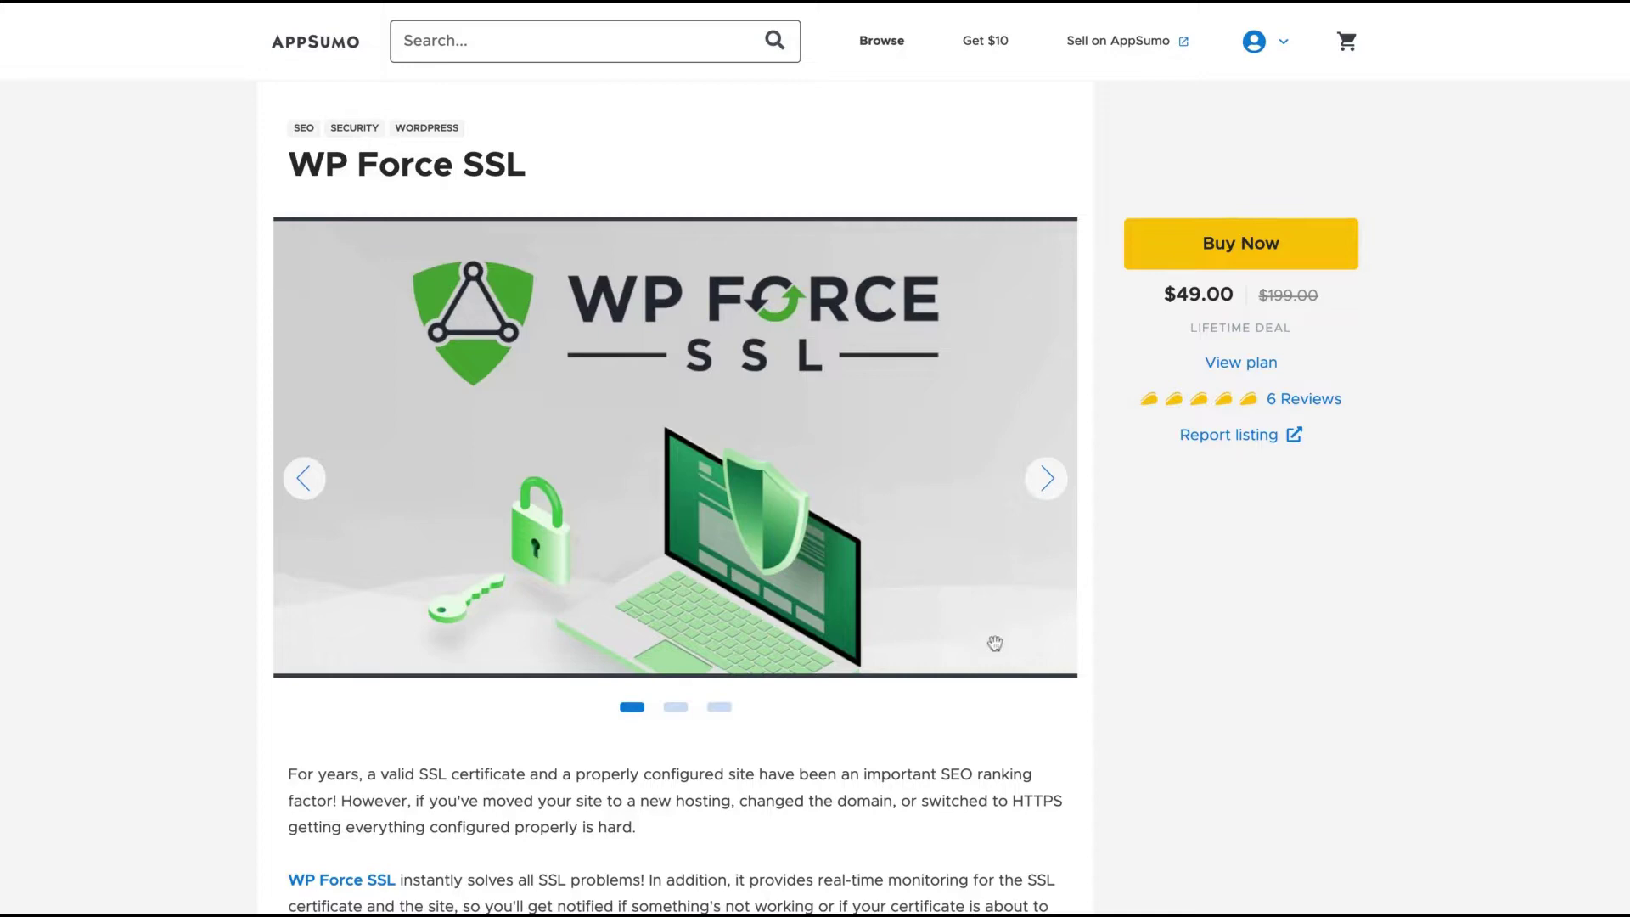
pyautogui.scroll(-20, 971, 750)
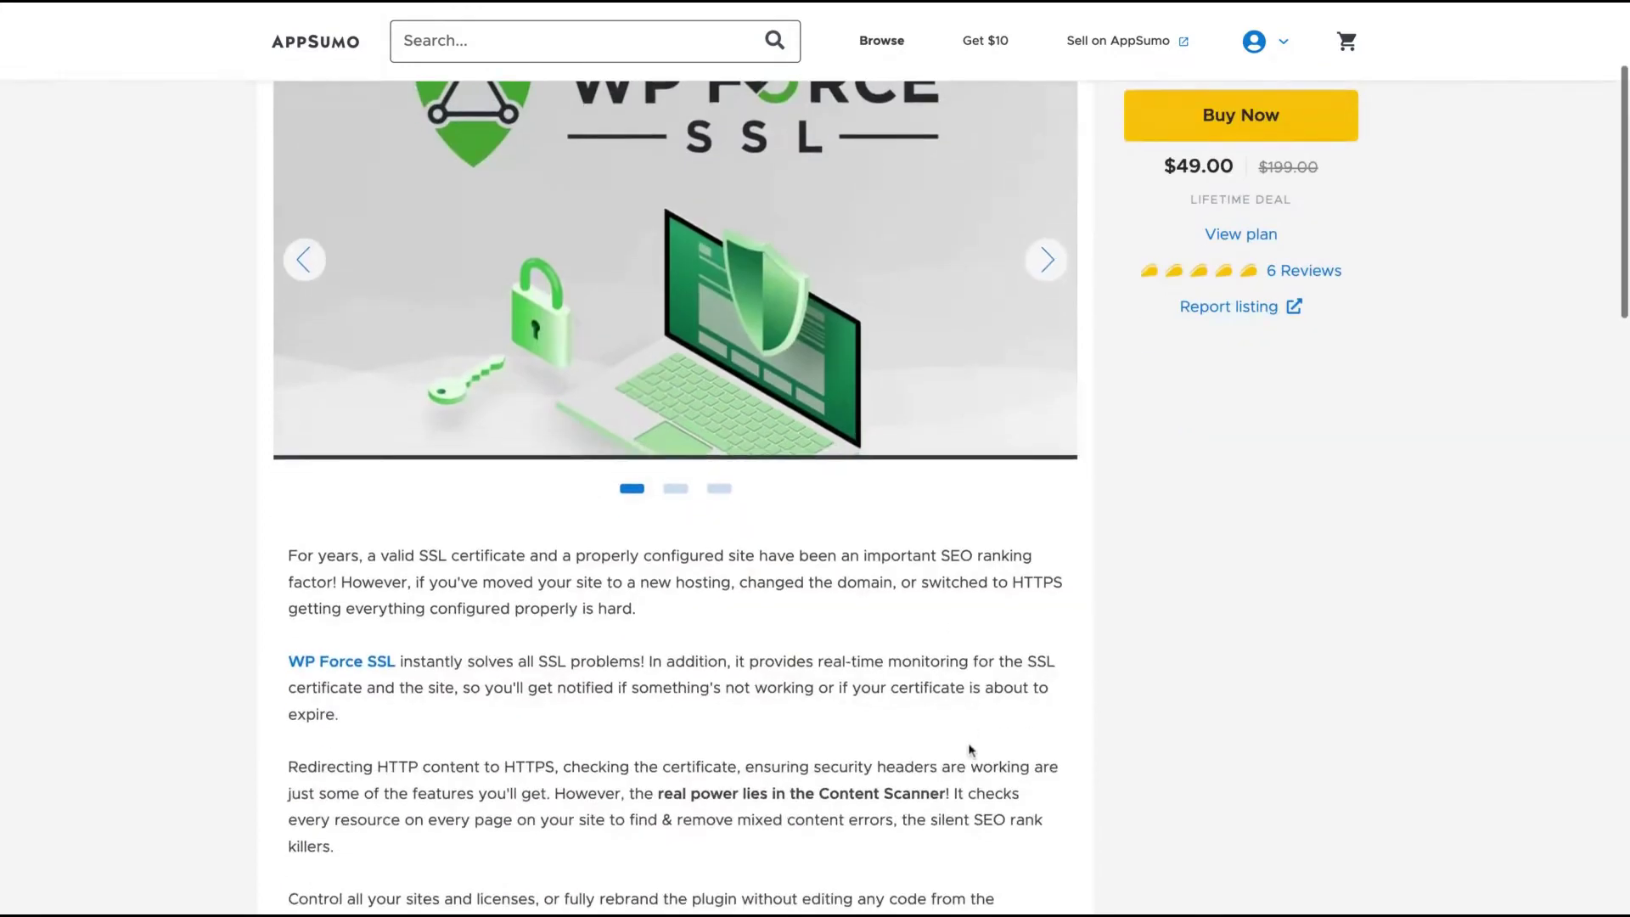
pyautogui.scroll(10, 968, 747)
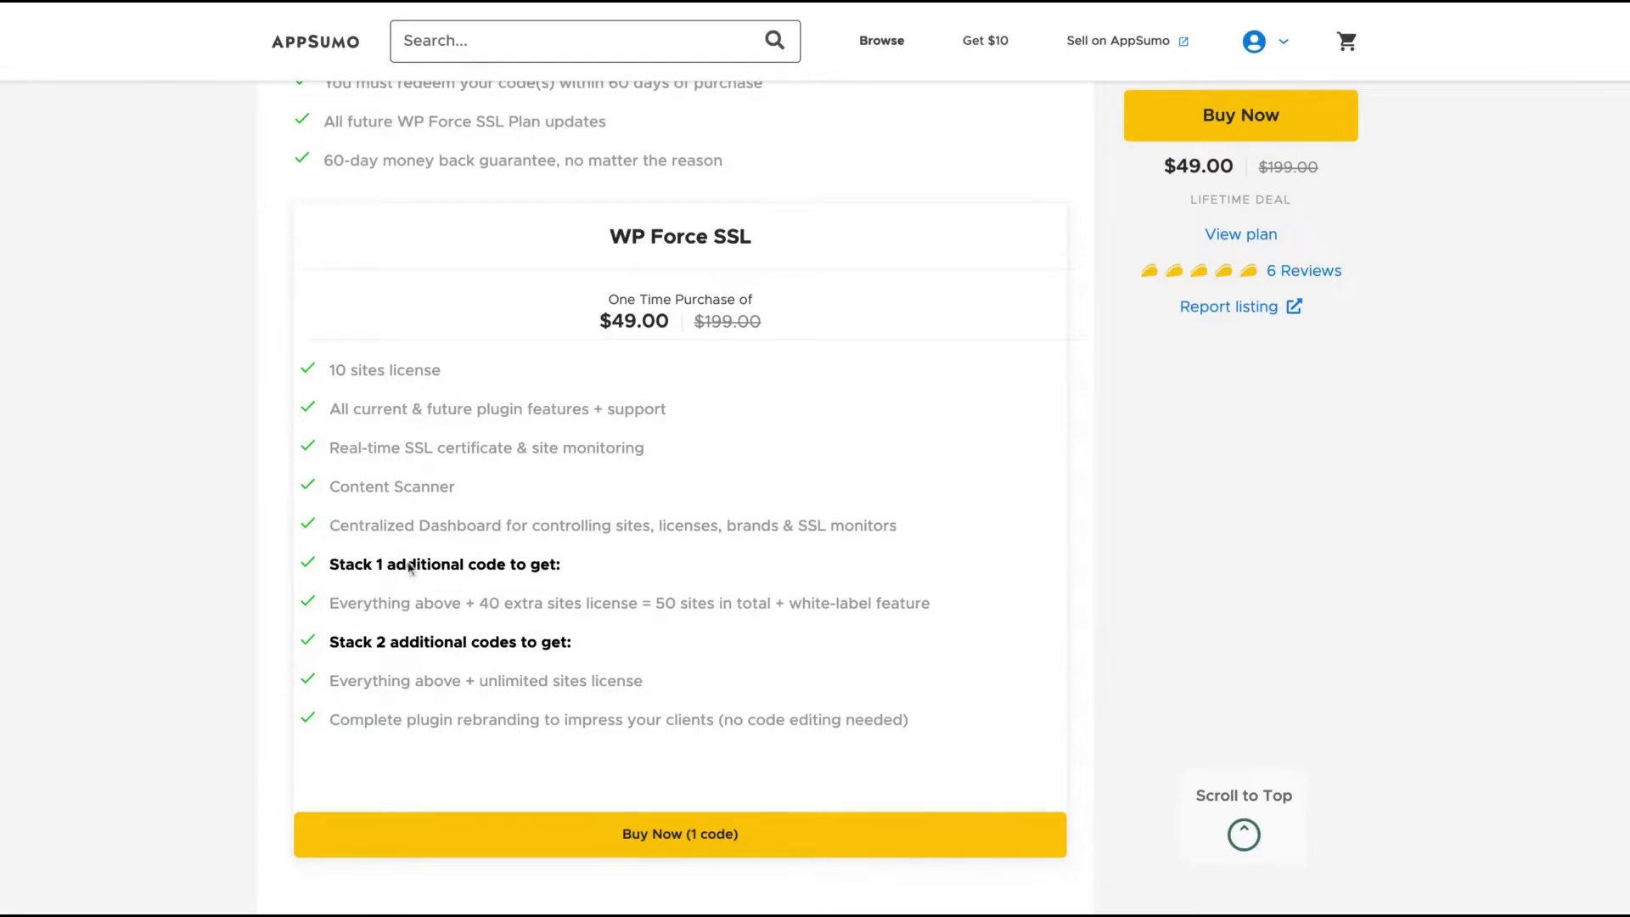
pyautogui.moveTo(473, 603); pyautogui.dragTo(756, 605)
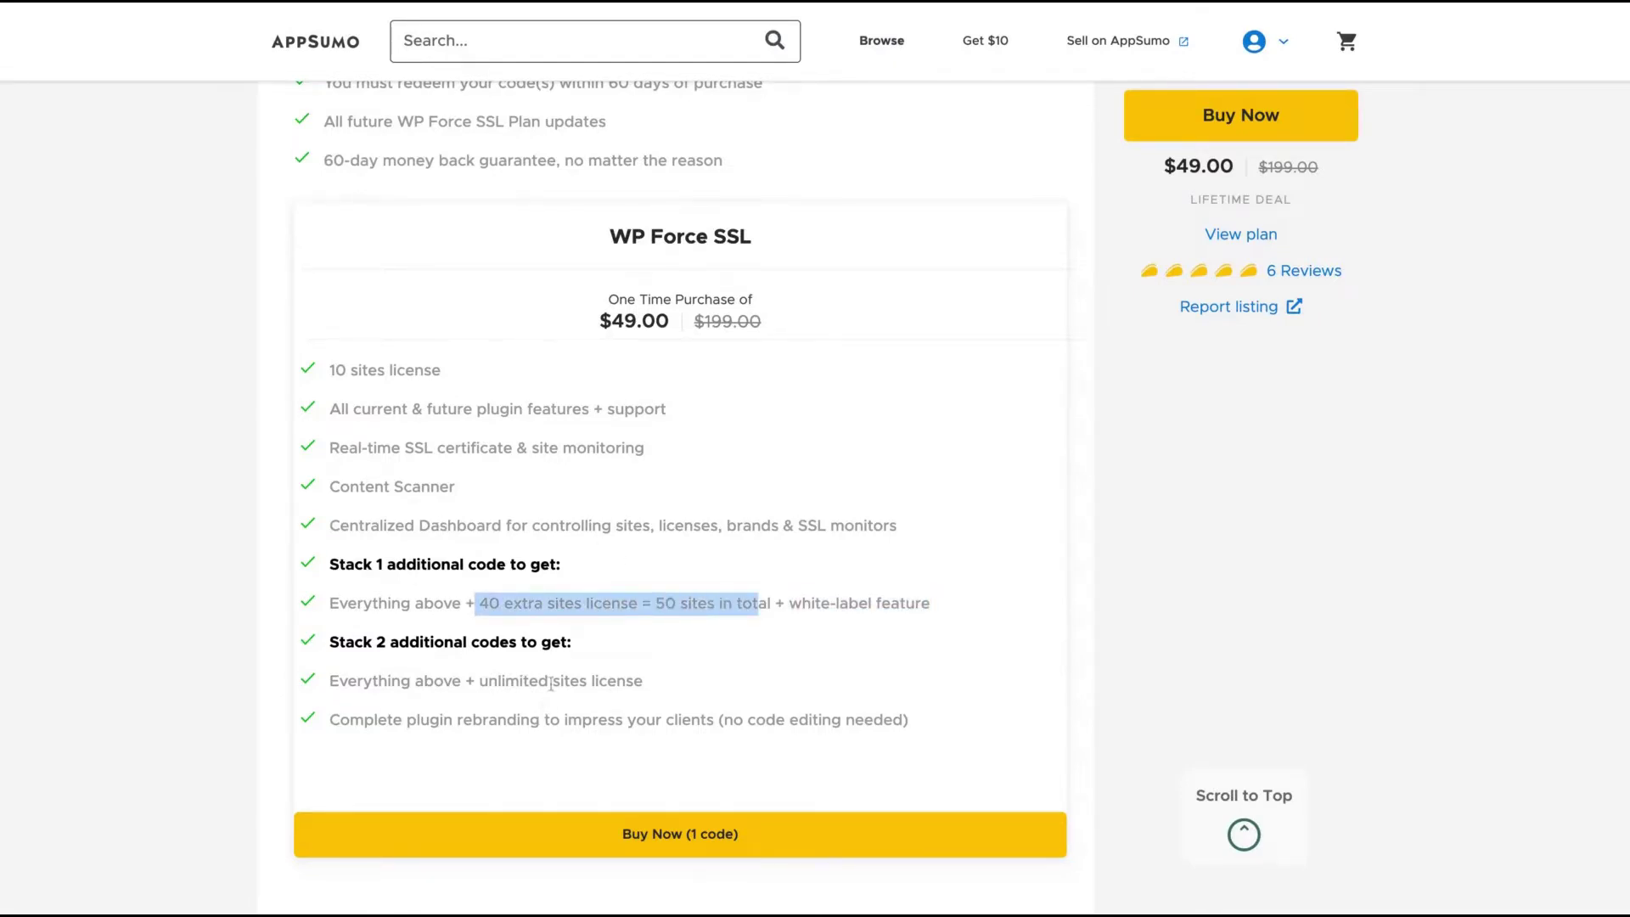
pyautogui.moveTo(491, 681); pyautogui.dragTo(634, 681)
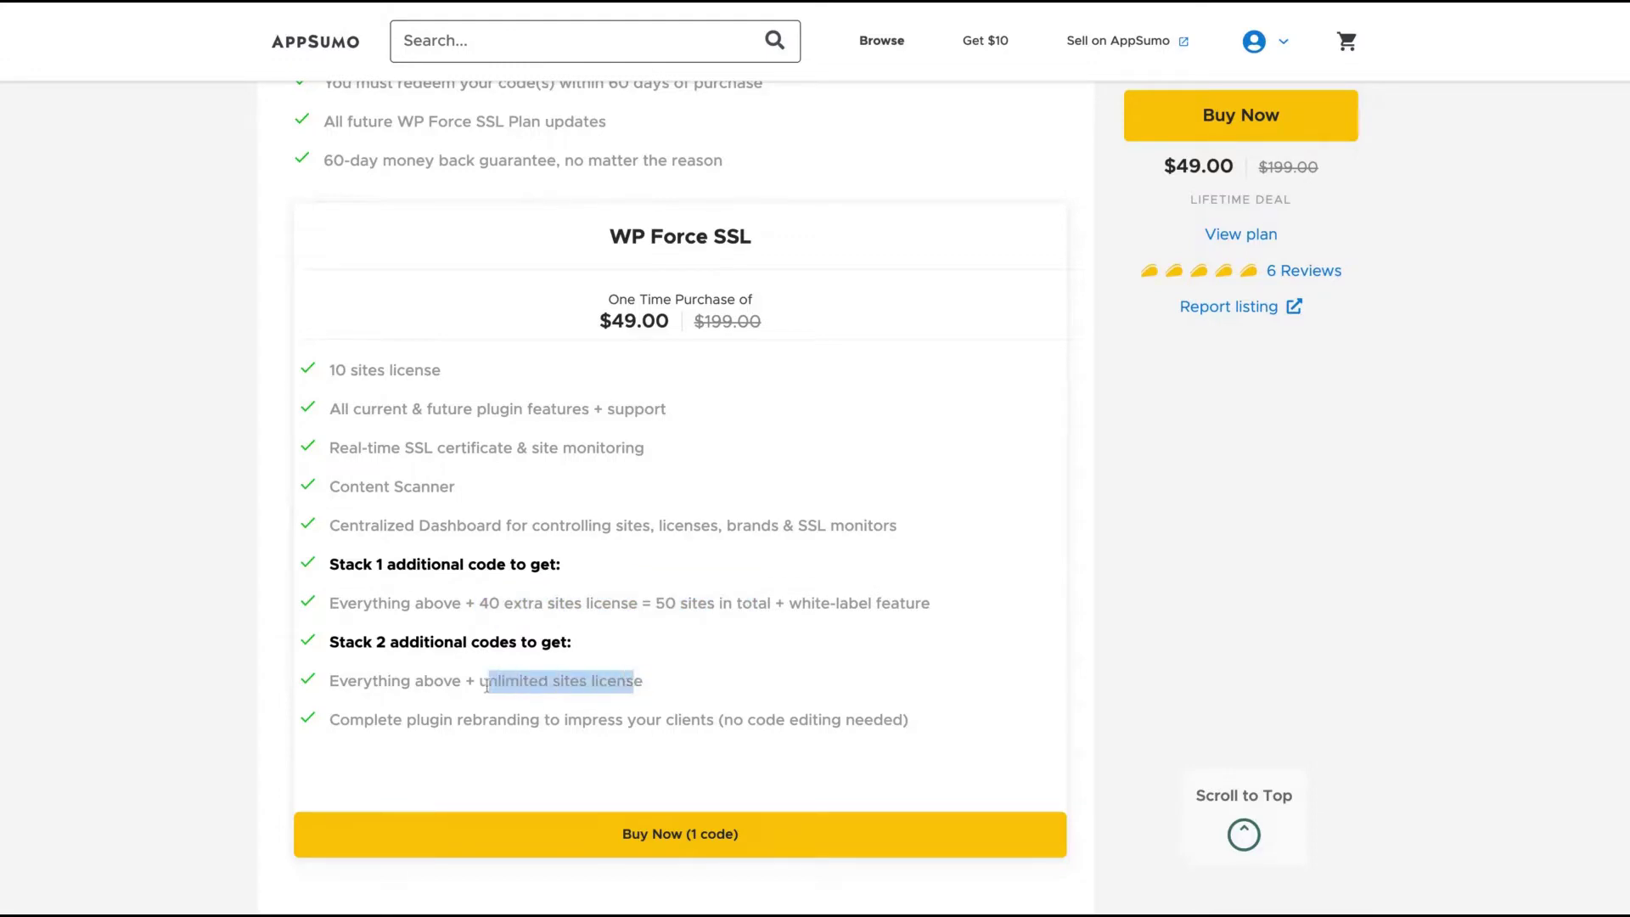
pyautogui.scroll(1, 486, 686)
pyautogui.moveTo(552, 738); pyautogui.dragTo(463, 777)
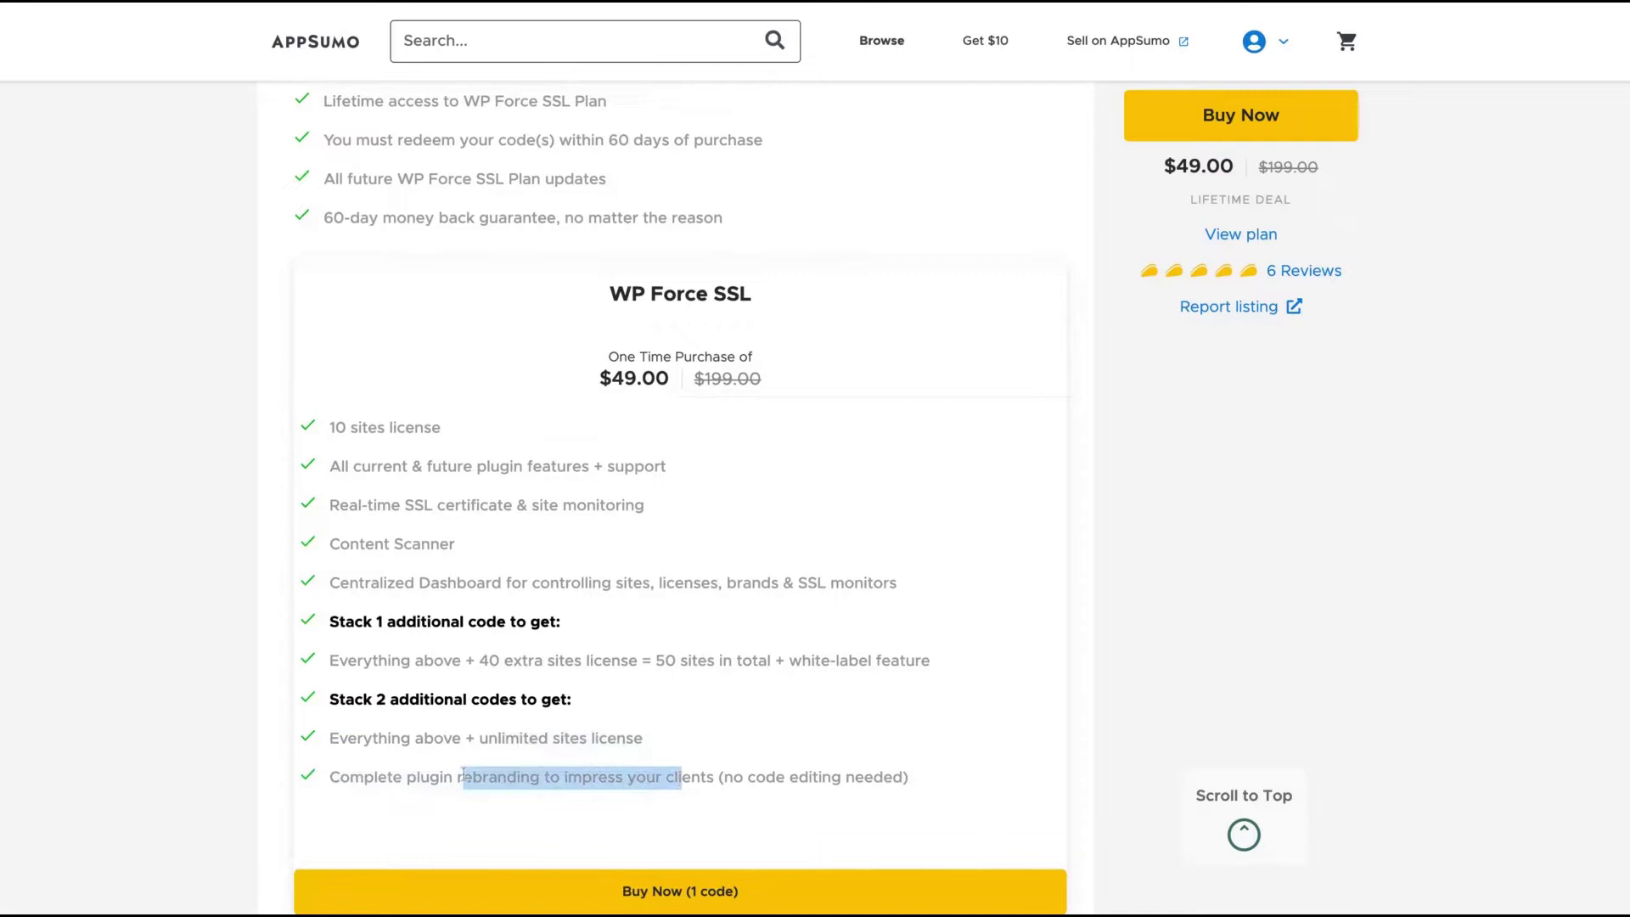
# - Scroll back up to the top of the WP Force SSL deal page
pyautogui.scroll(3, 726, 594)
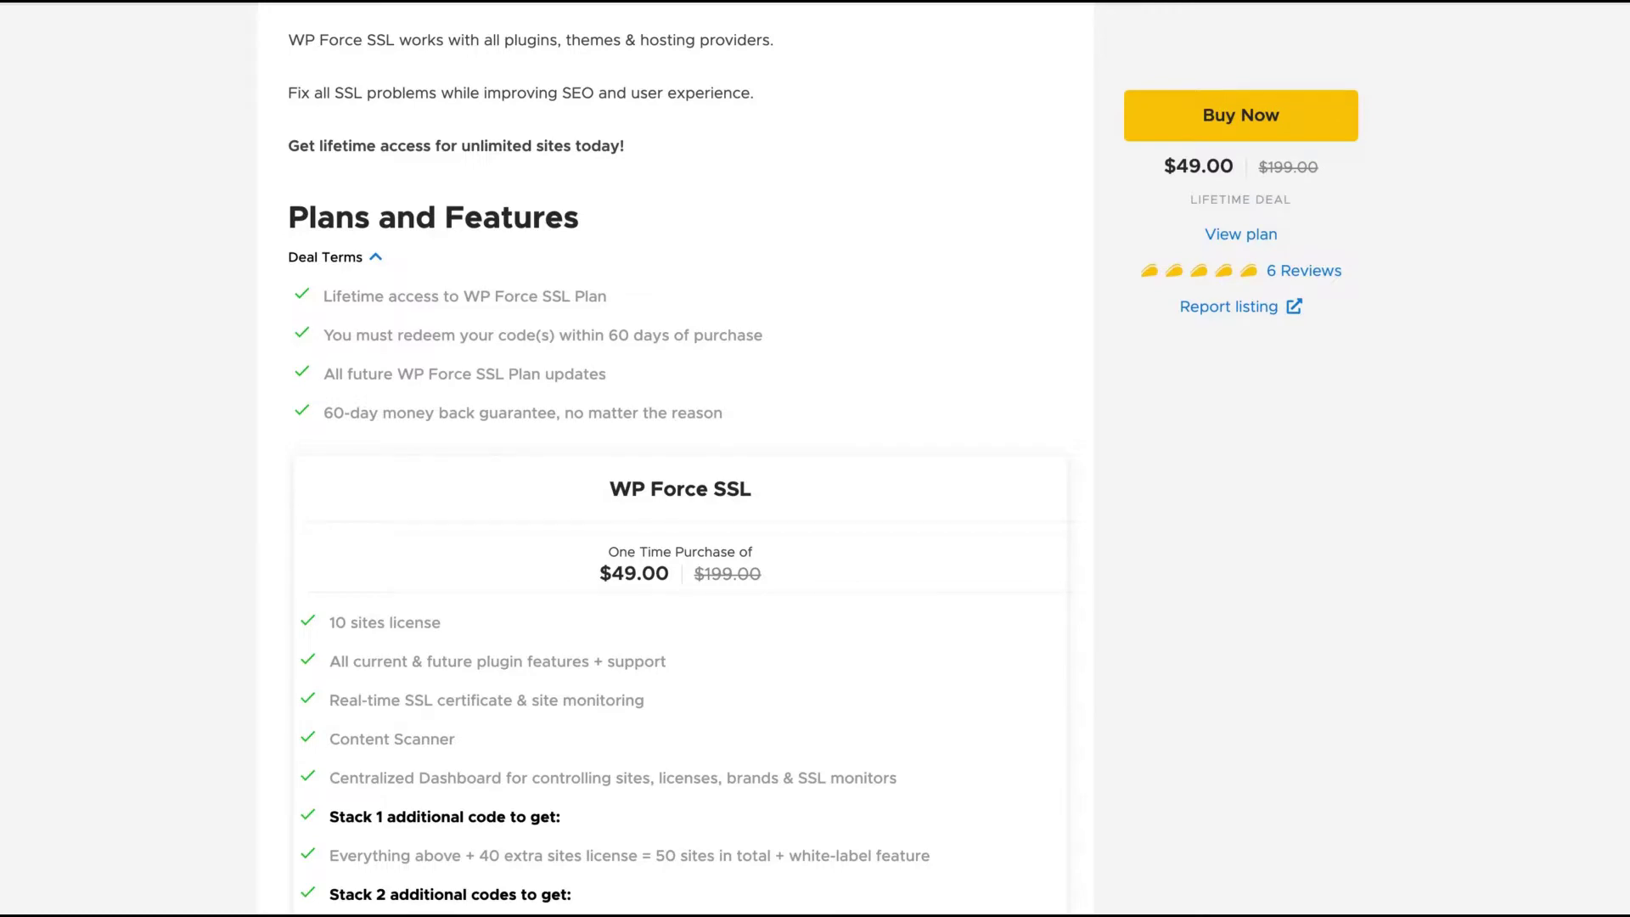
pyautogui.scroll(1, 675, 459)
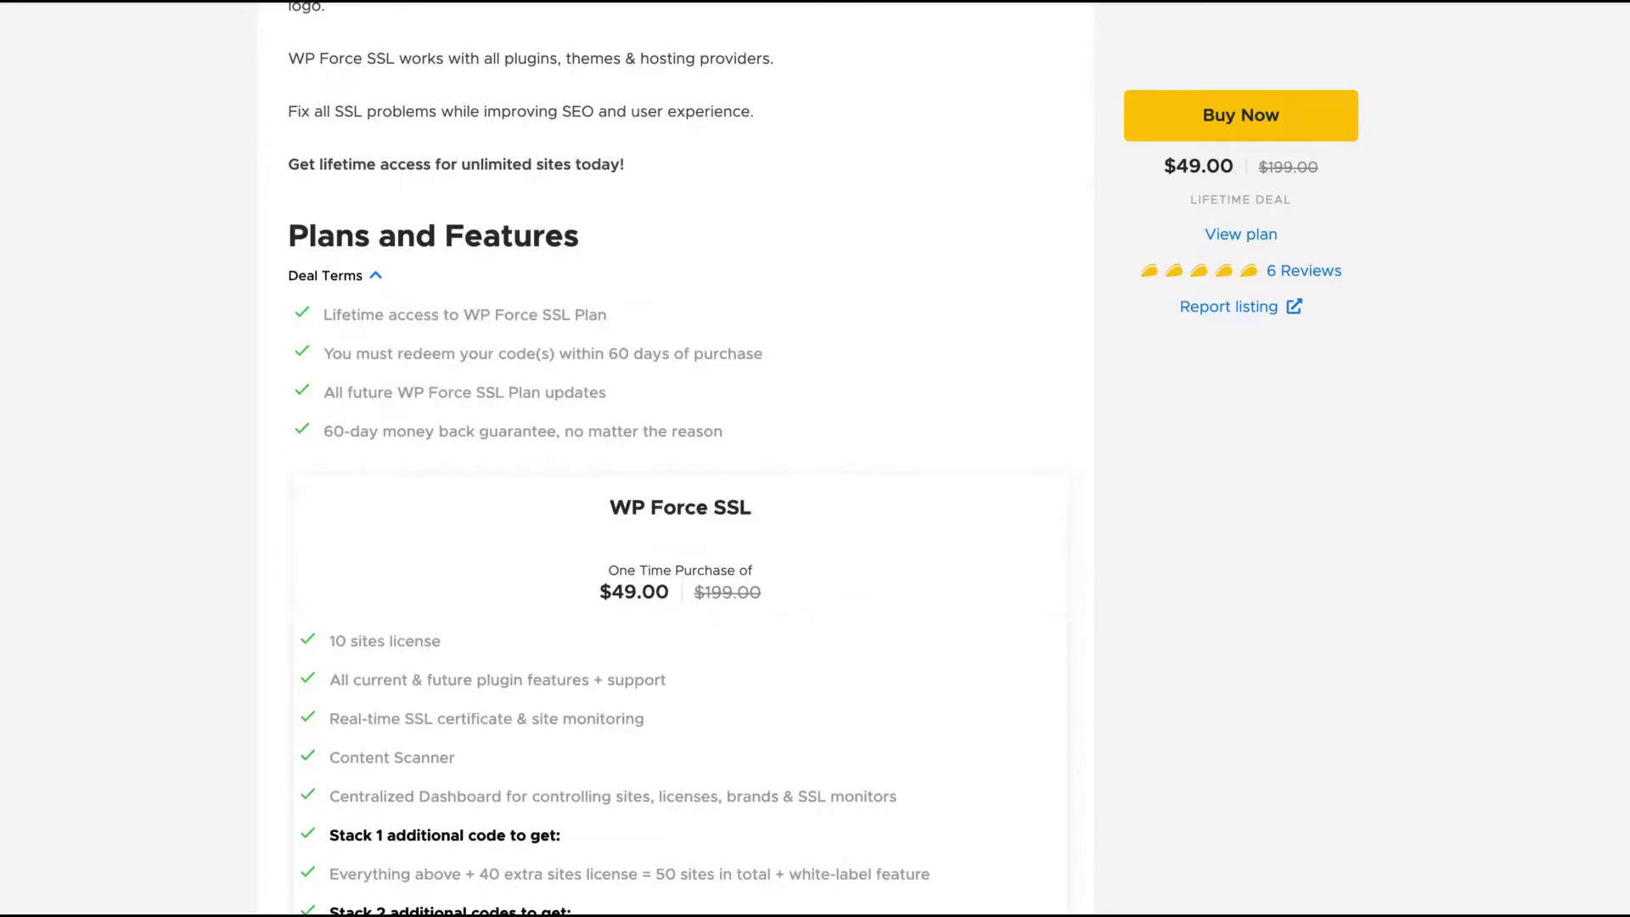
pyautogui.scroll(1, 675, 459)
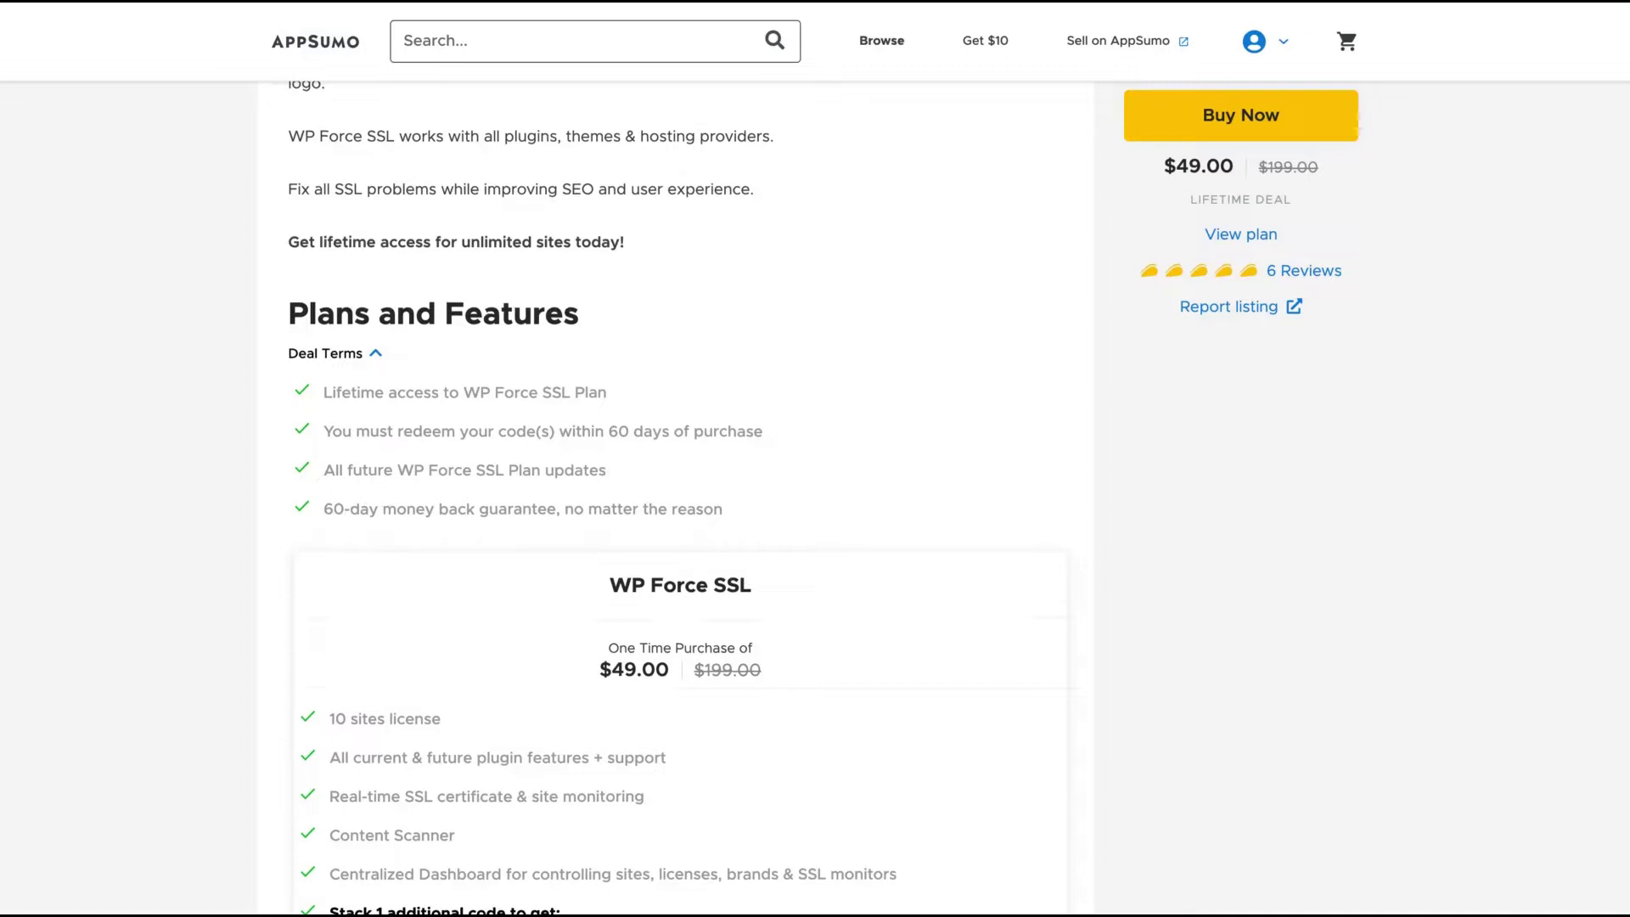
pyautogui.scroll(15, 620, 86)
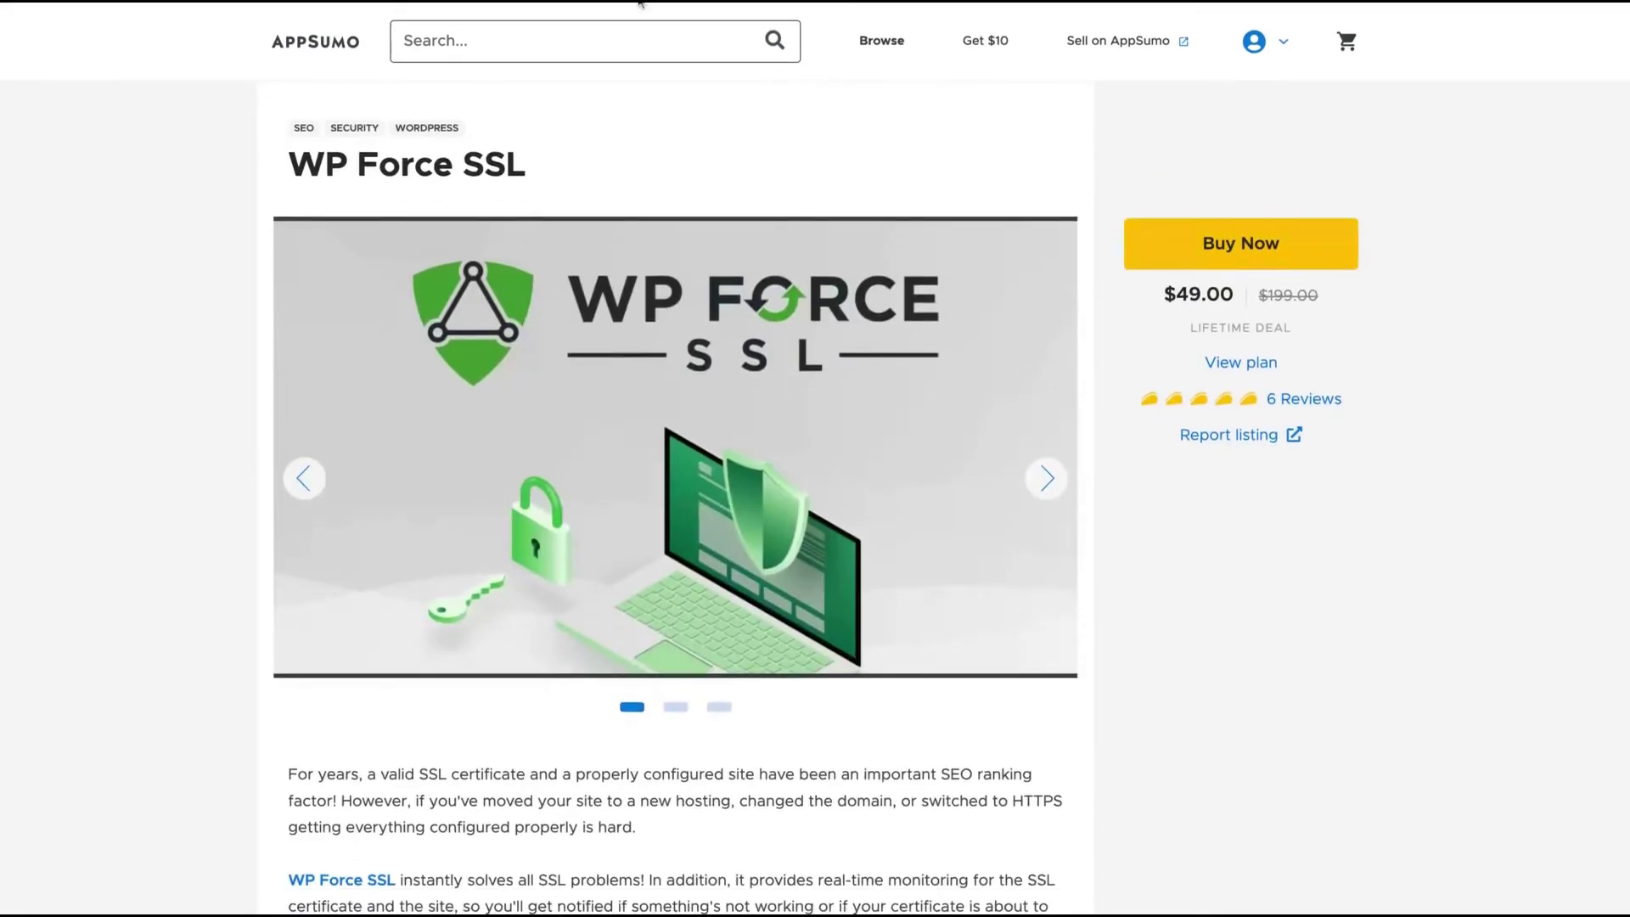
pyautogui.scroll(-3, 475, 323)
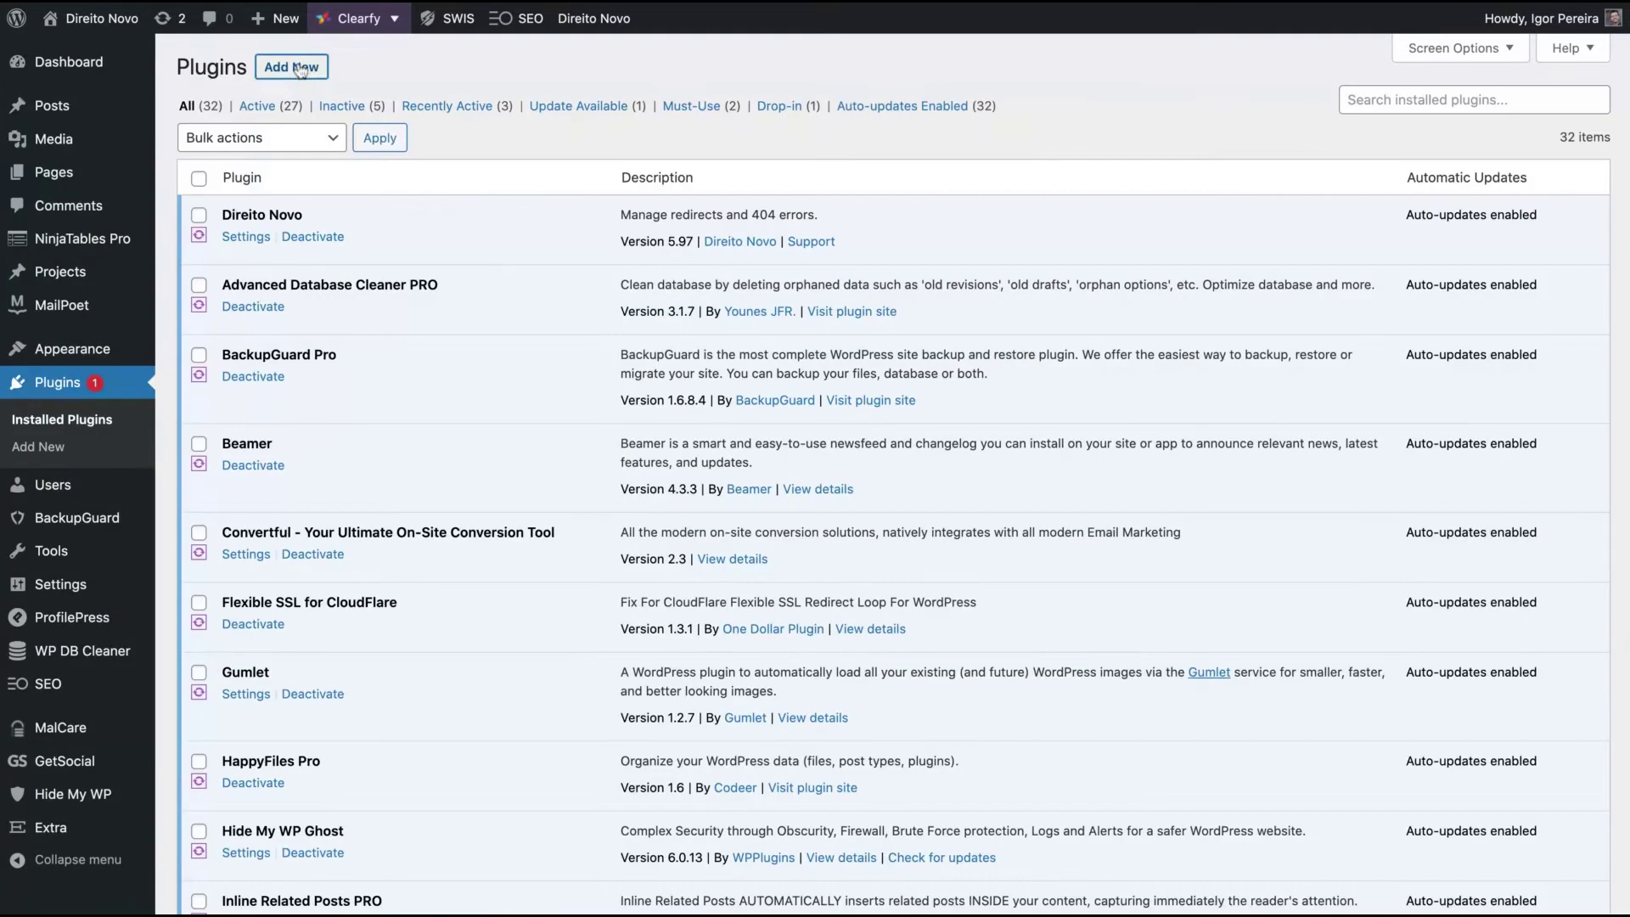
# - Upload wp-force-ssl-pro-v525.zip as a new plugin, install and activate it, and open WP Force SSL PRO settings
pyautogui.click(299, 68)
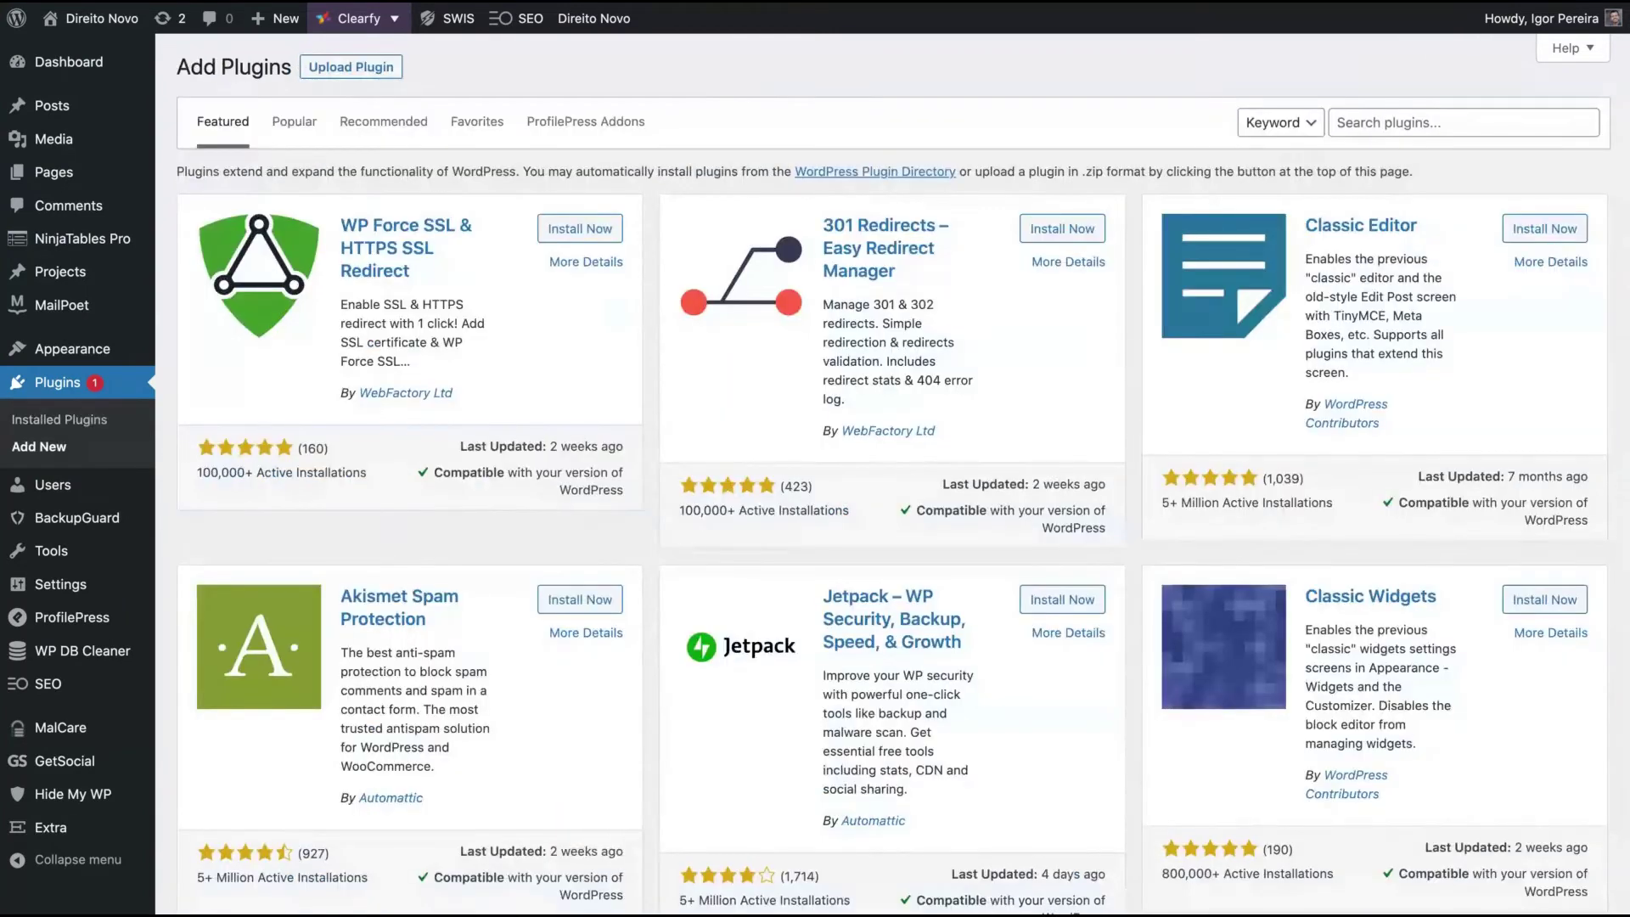
pyautogui.click(362, 72)
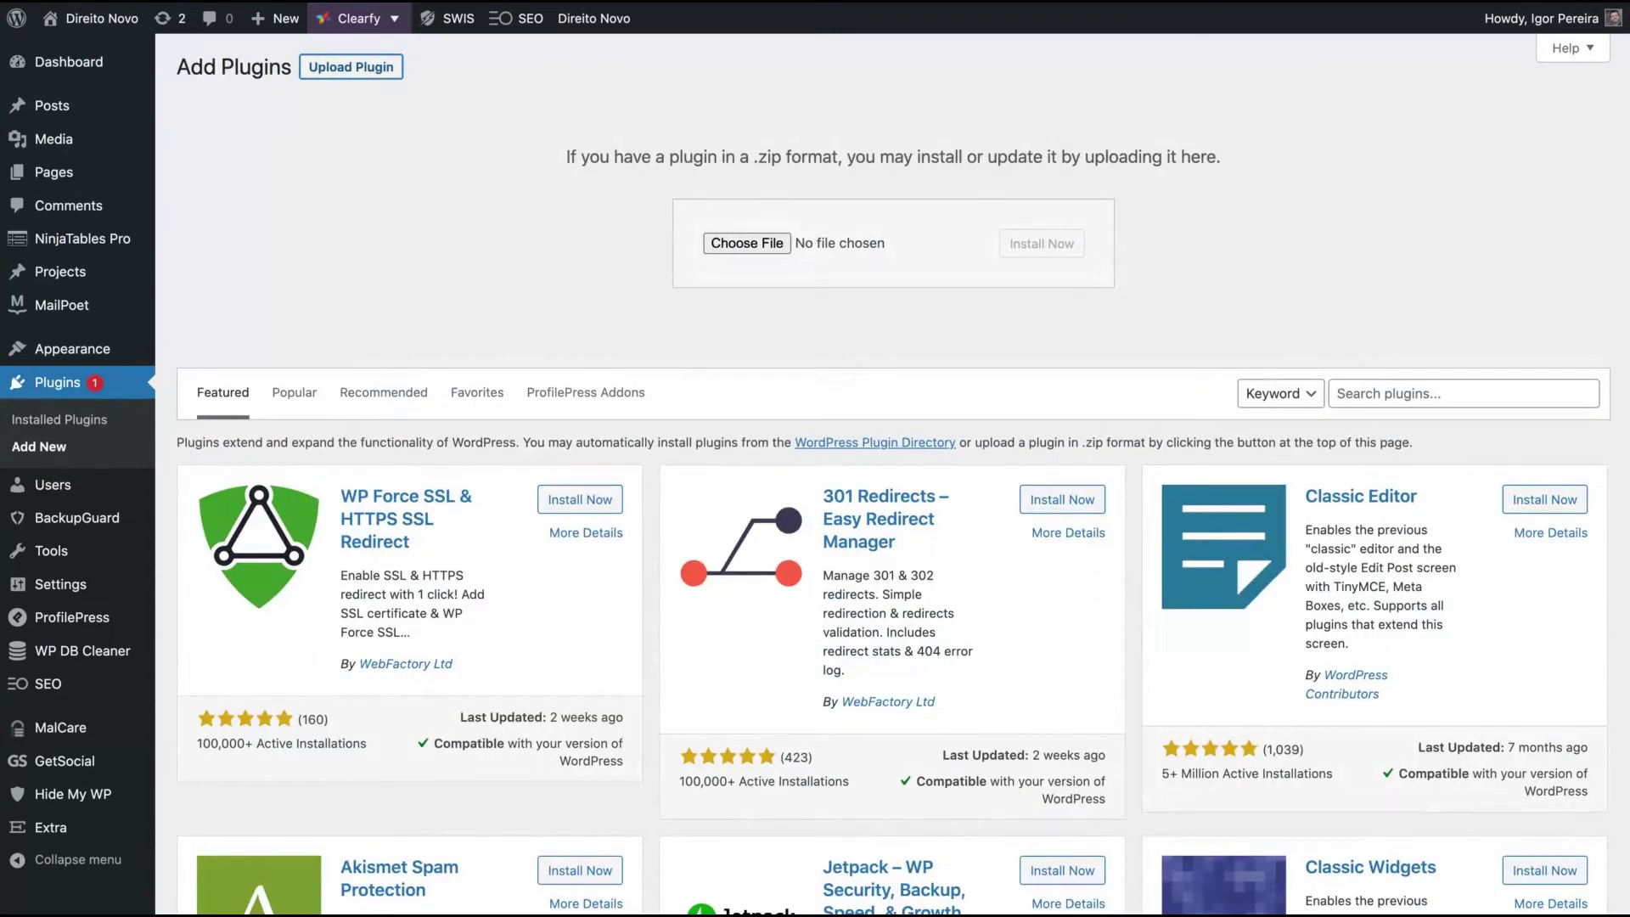
pyautogui.click(1012, 246)
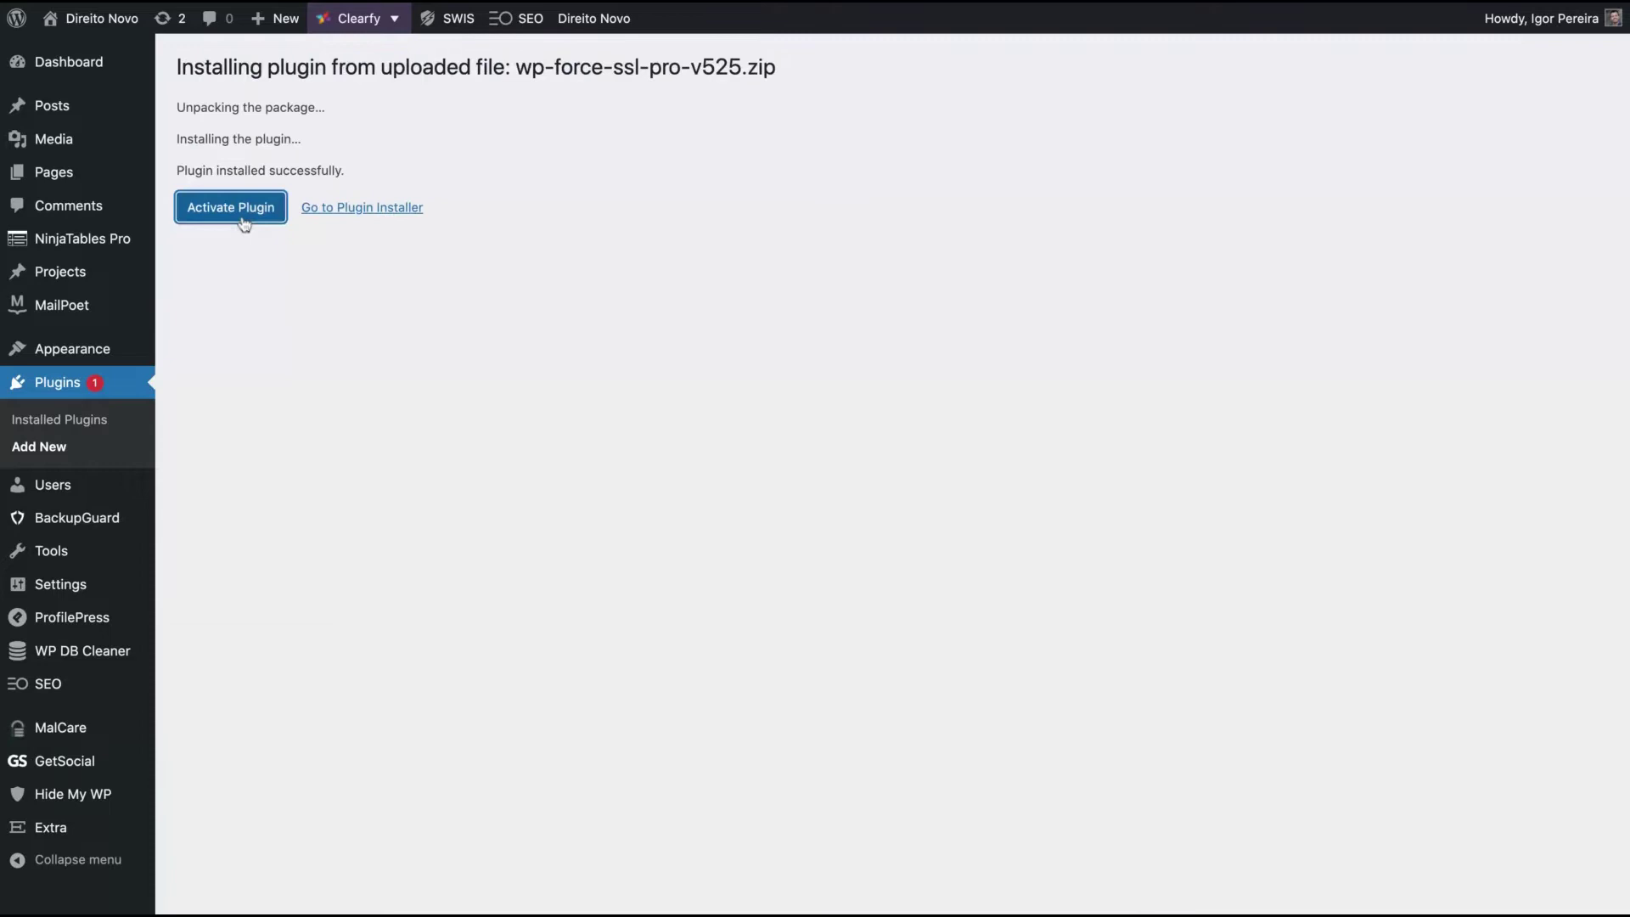
pyautogui.click(244, 220)
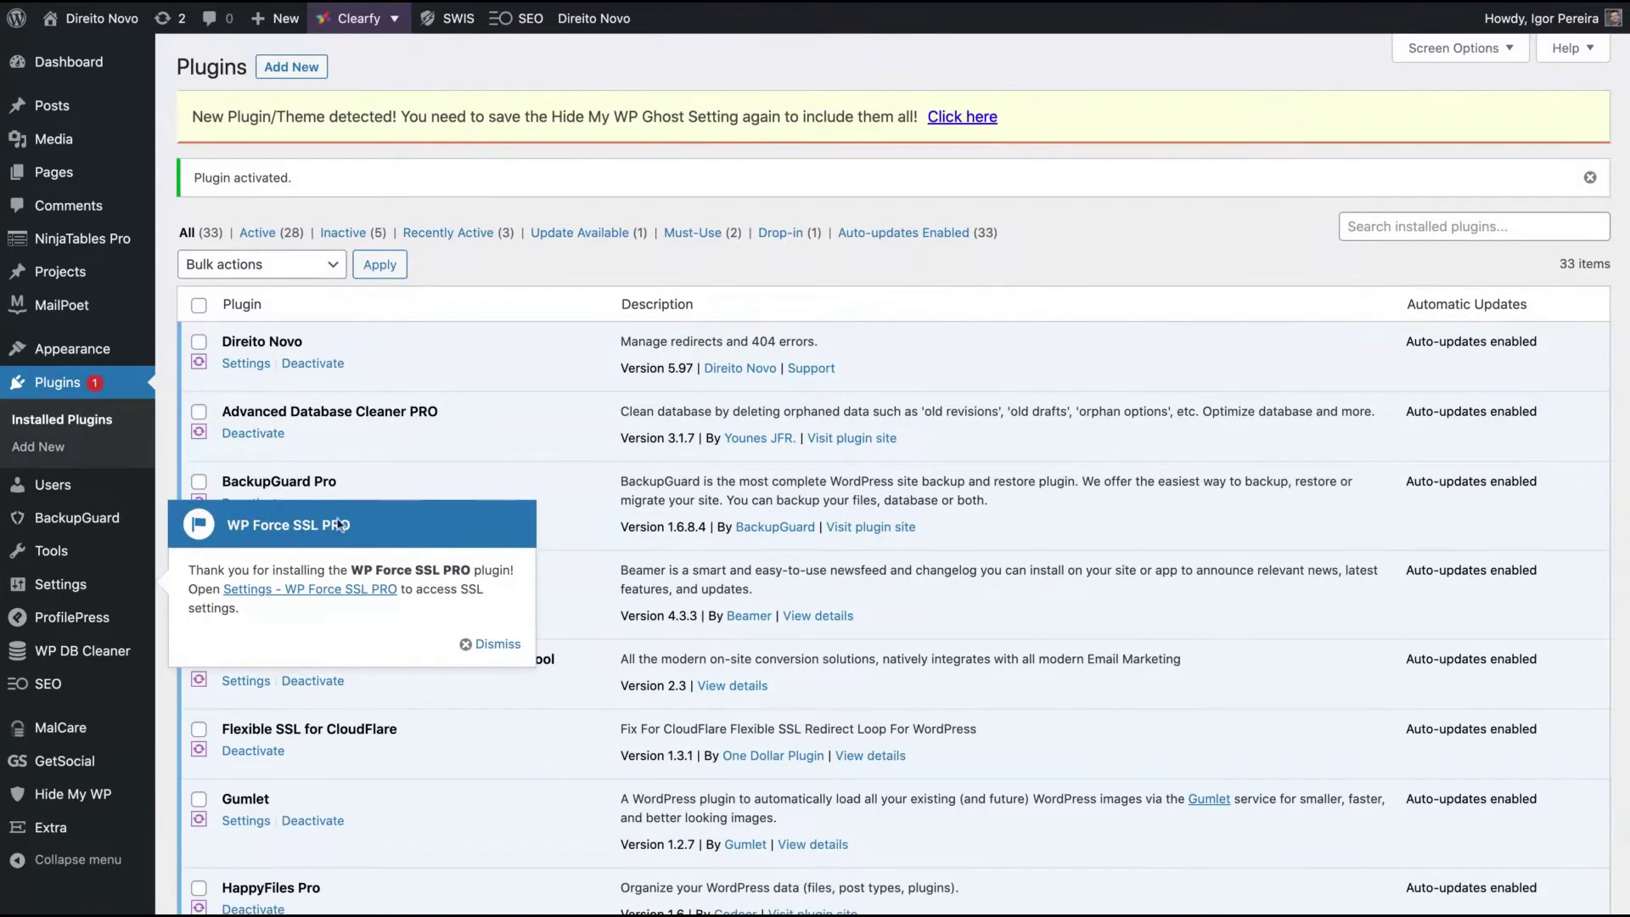
pyautogui.click(277, 595)
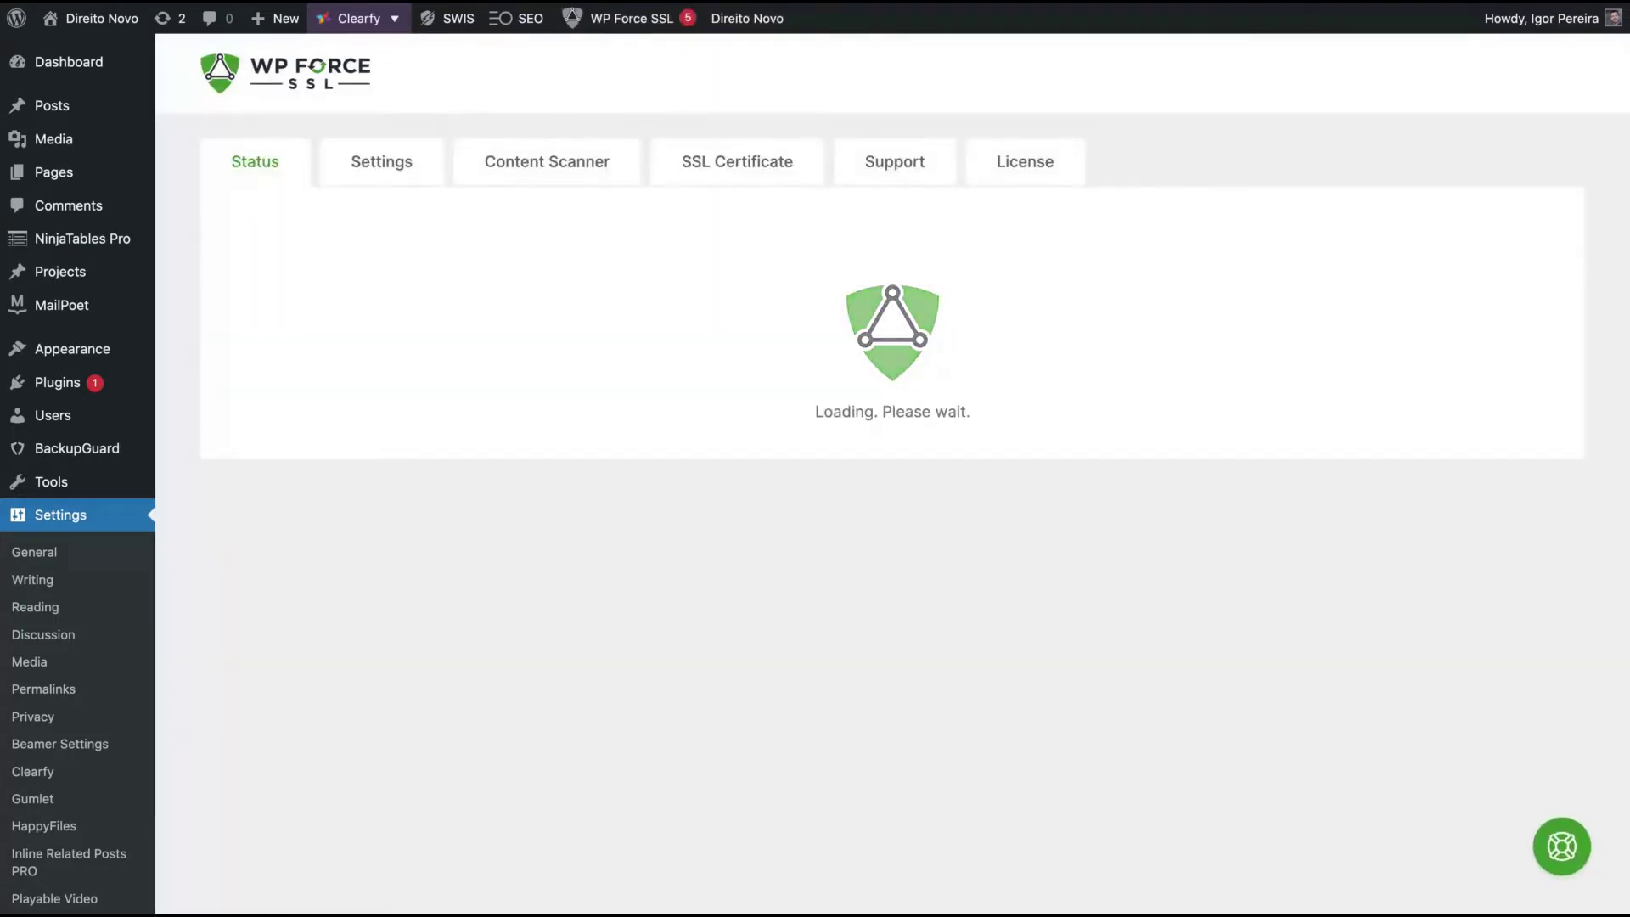
pyautogui.scroll(-2, 514, 558)
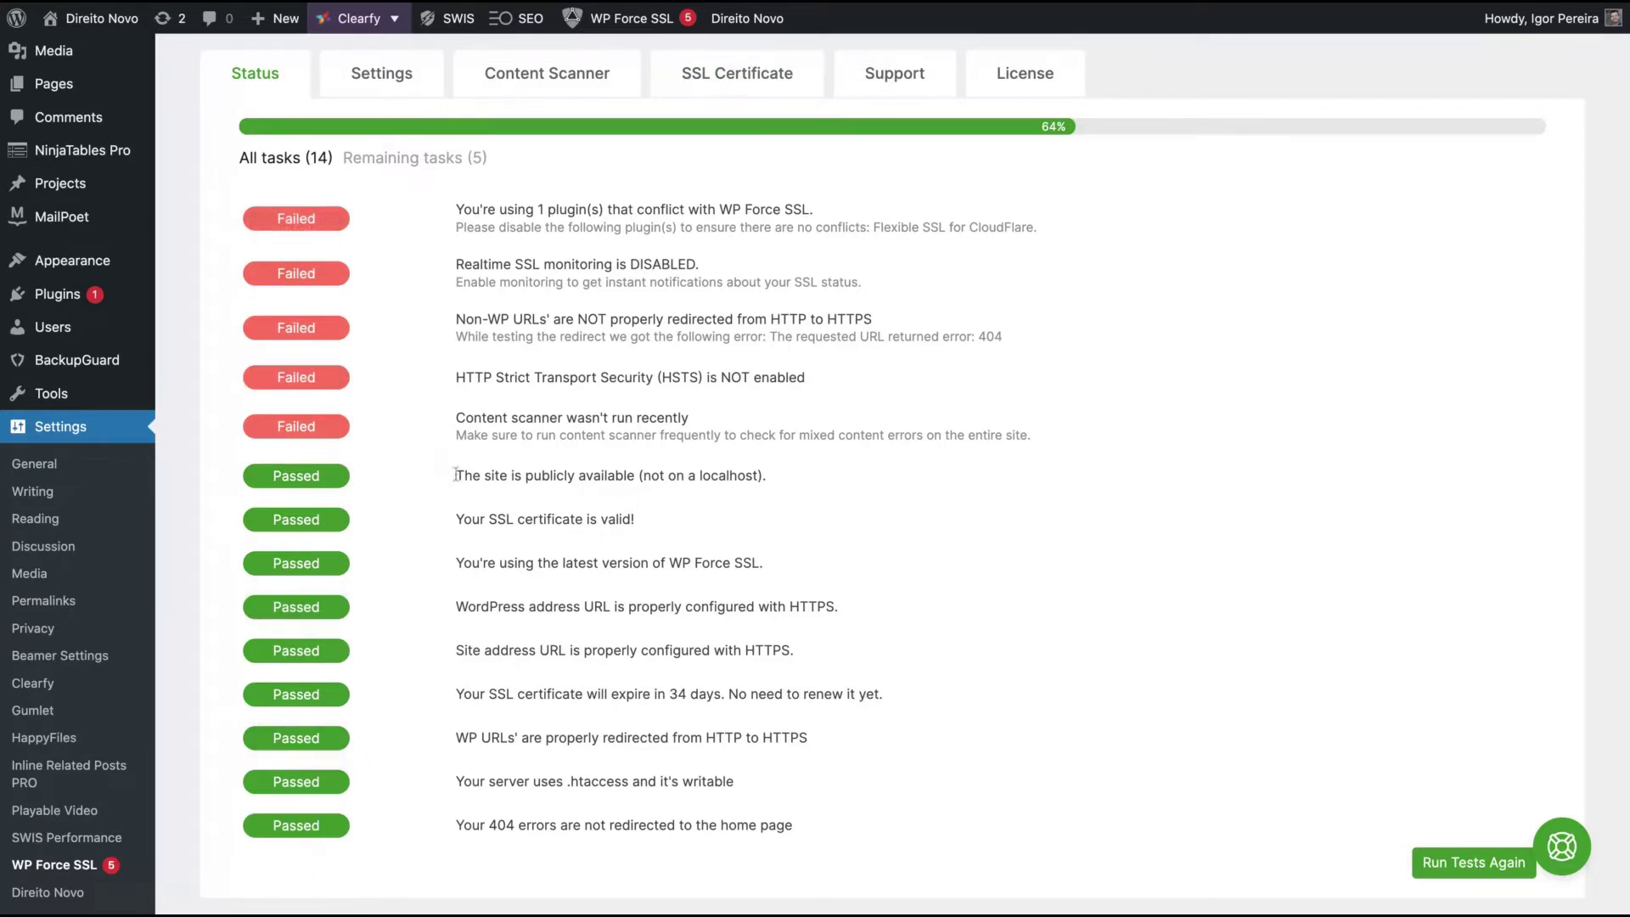
pyautogui.moveTo(457, 474); pyautogui.dragTo(635, 475)
pyautogui.moveTo(462, 518); pyautogui.dragTo(635, 518)
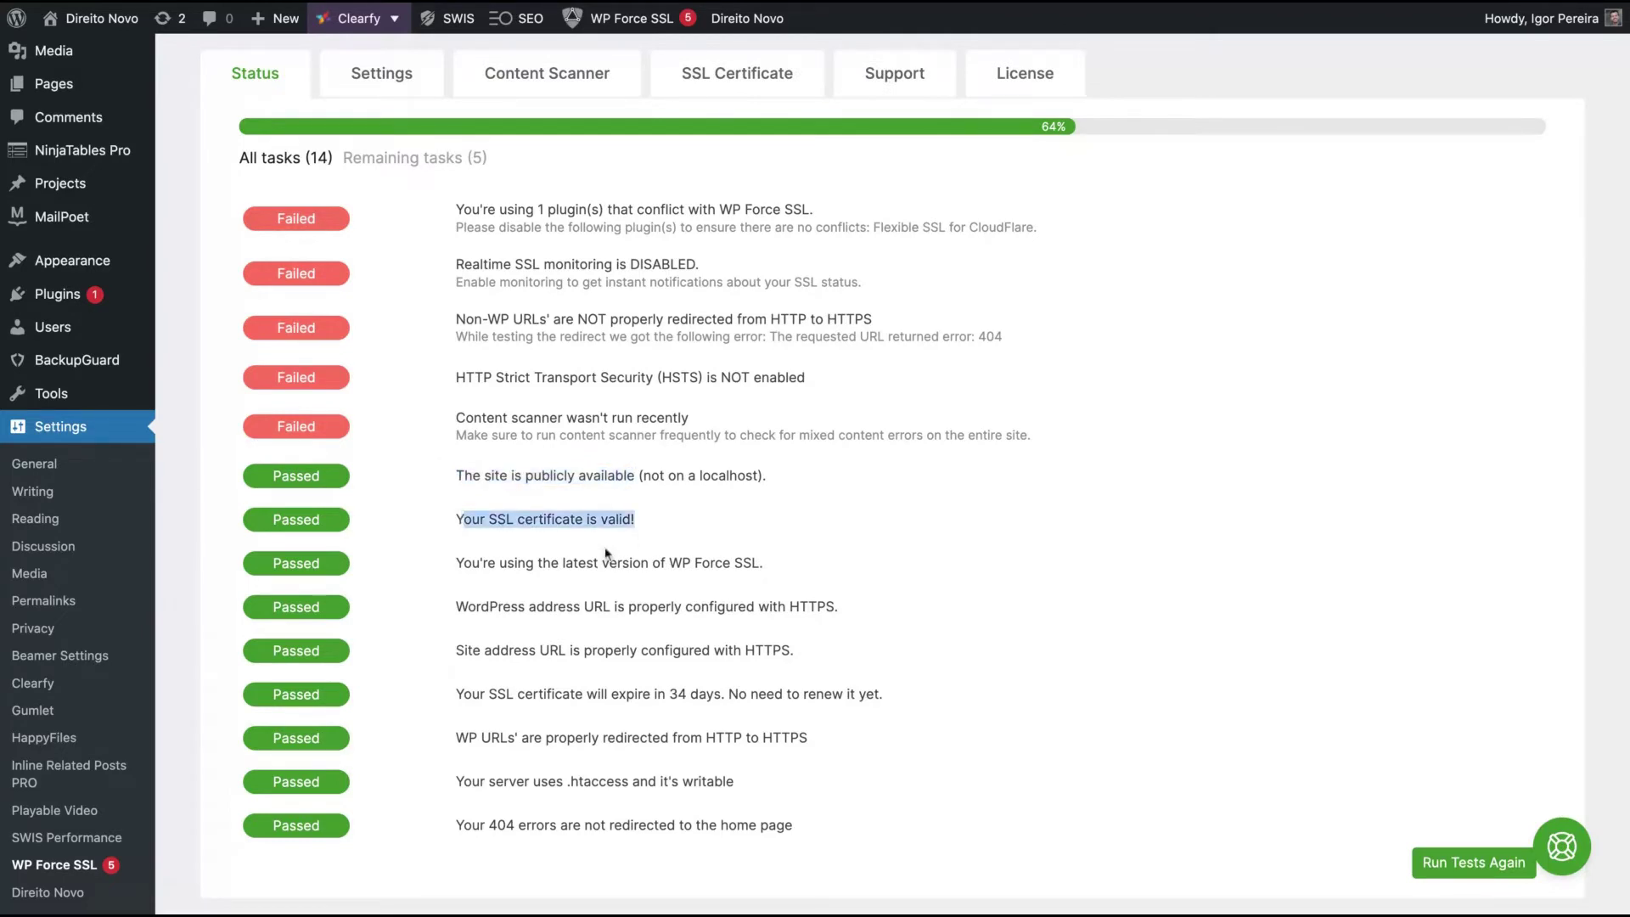
pyautogui.moveTo(515, 562); pyautogui.dragTo(764, 562)
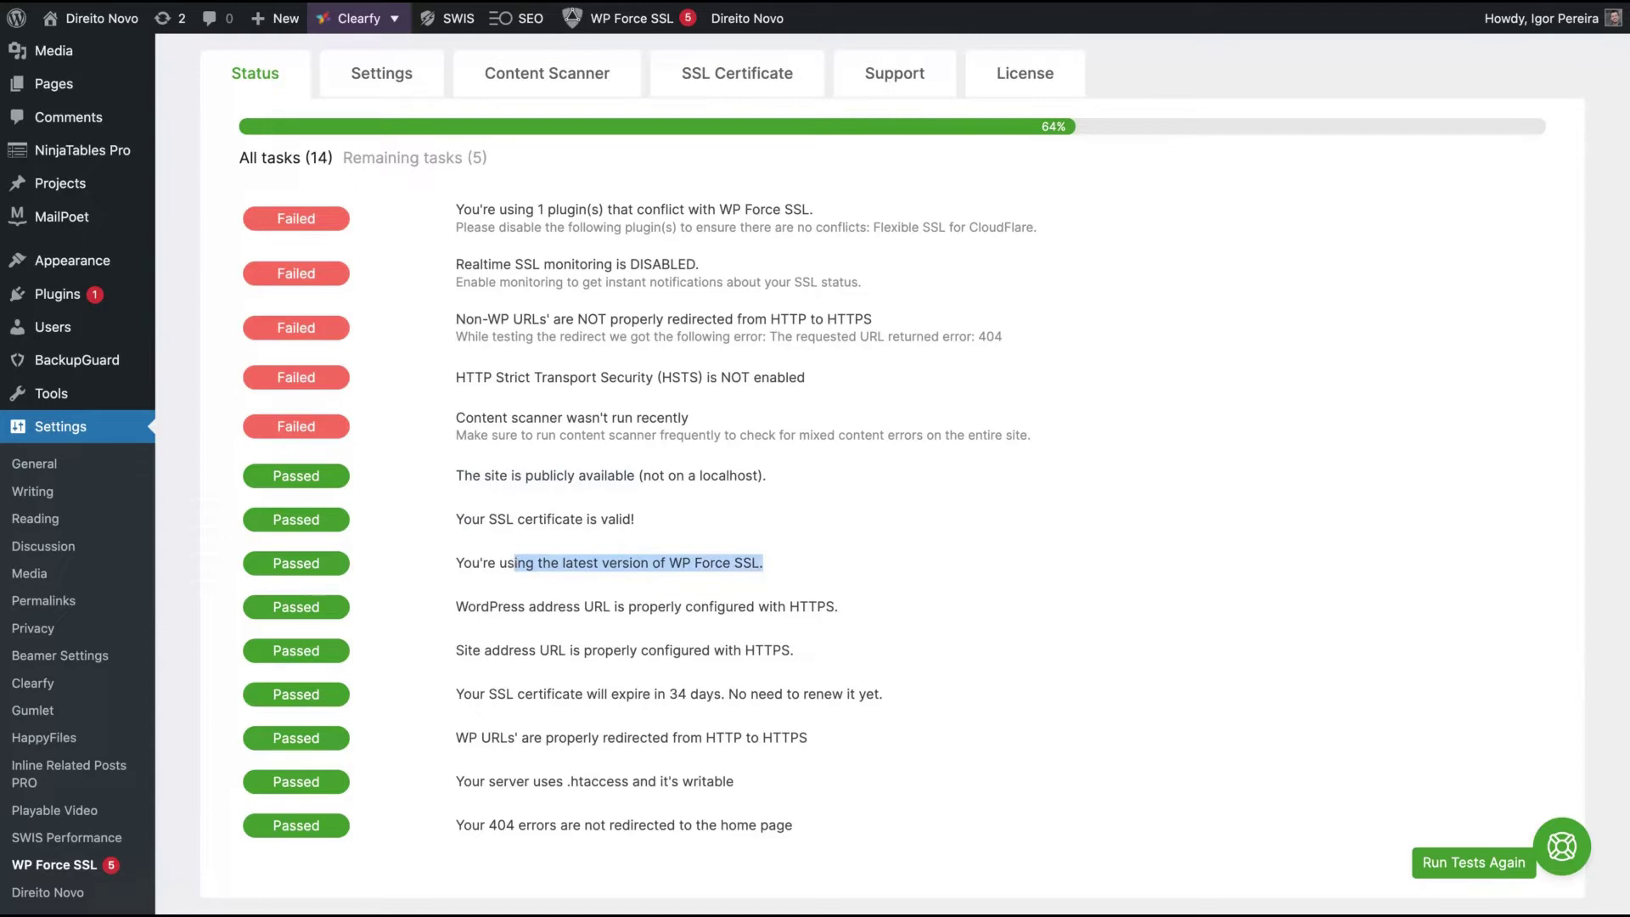
pyautogui.scroll(2, 509, 441)
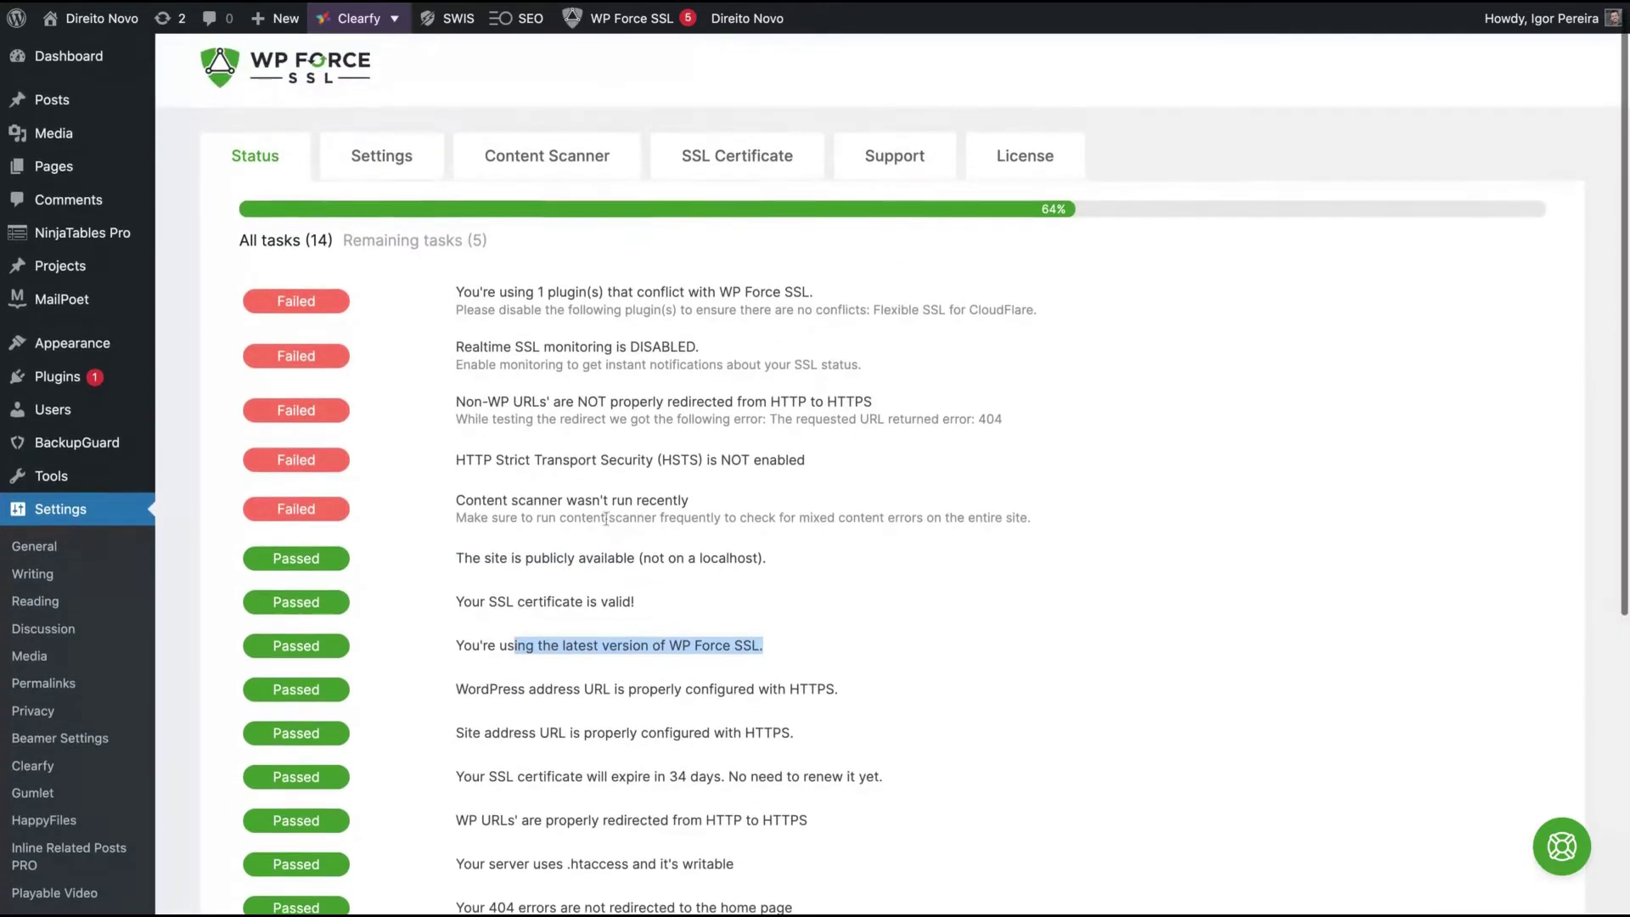
# - On the Settings tab, turn on frontend and backend mixed-content fixing, HSTS and Force Secure Cookies
pyautogui.click(376, 156)
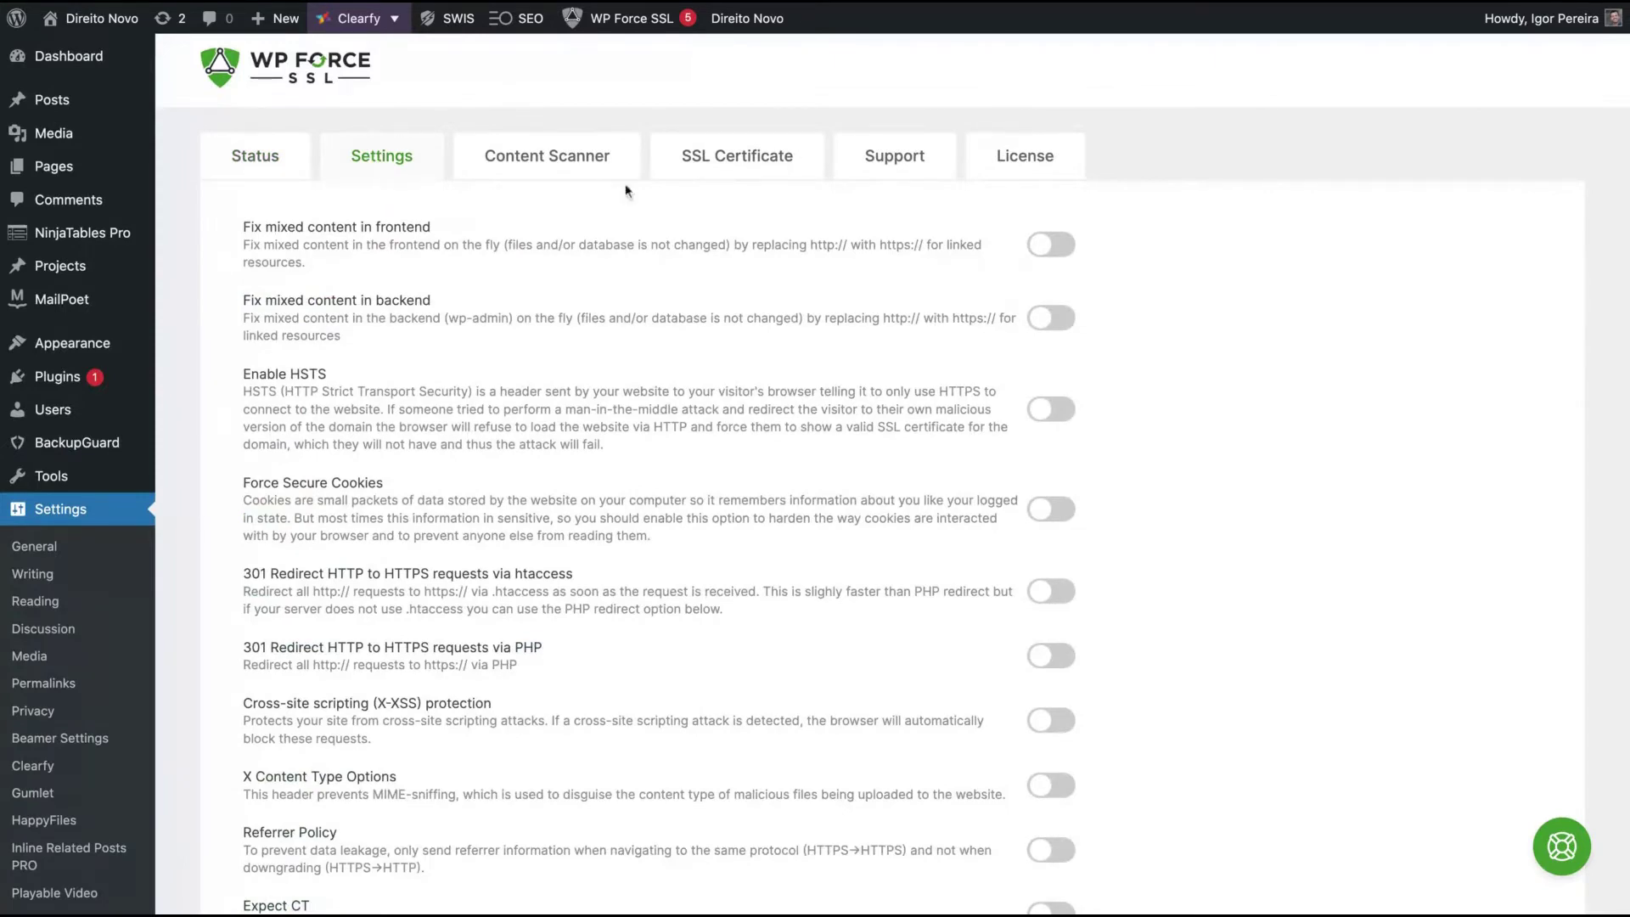
pyautogui.click(1043, 251)
pyautogui.click(1039, 316)
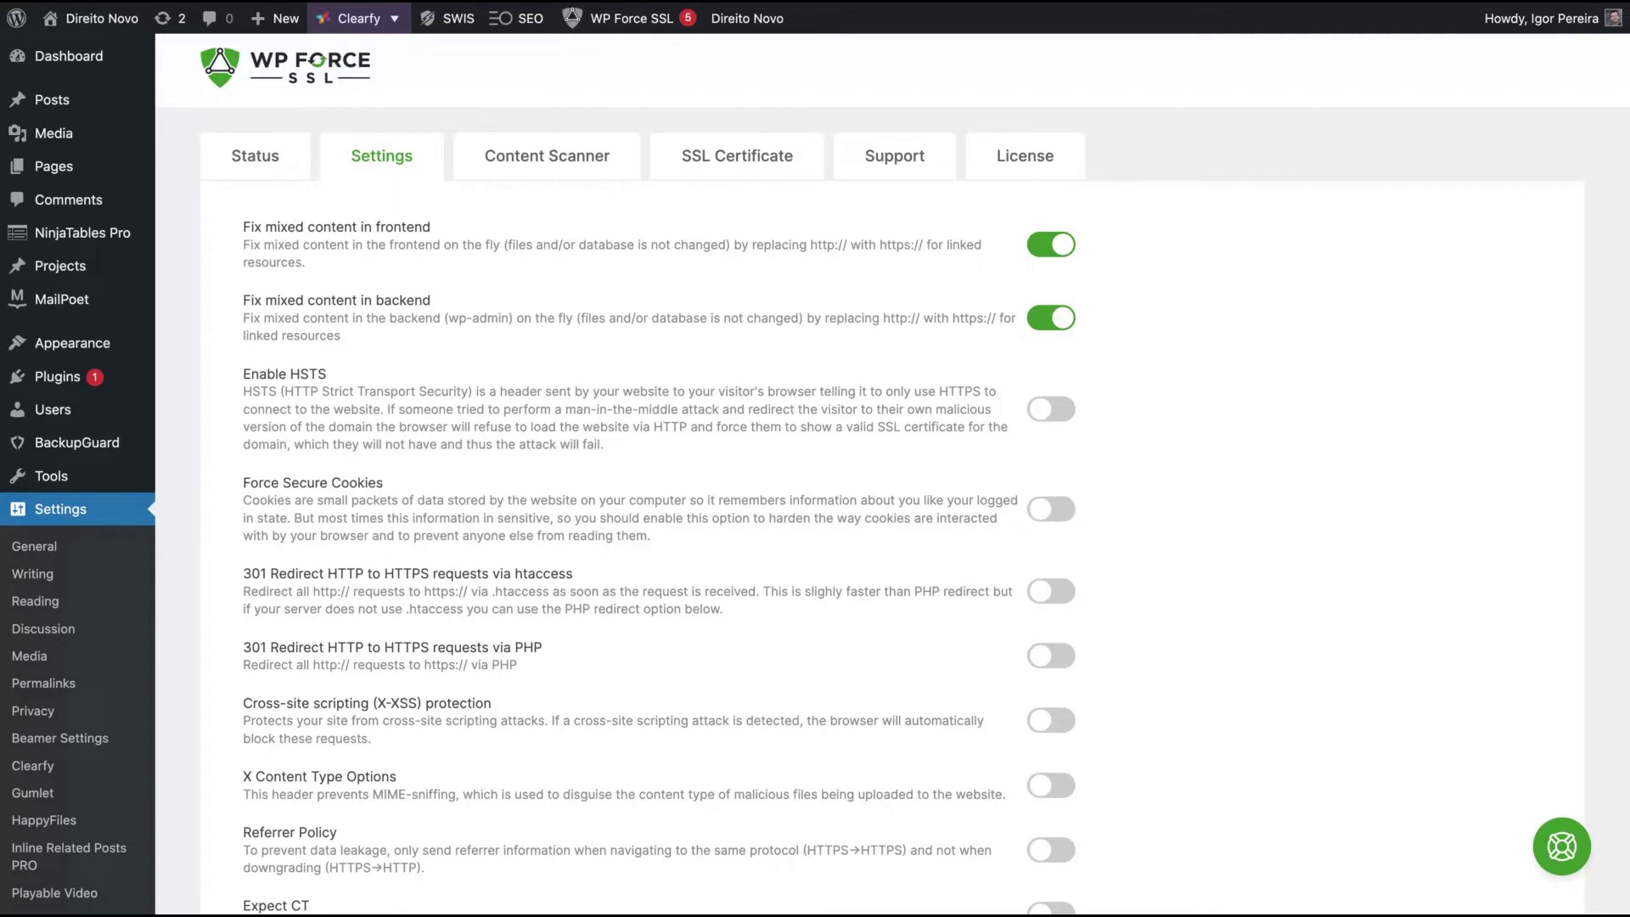
pyautogui.click(1051, 410)
pyautogui.click(1051, 509)
pyautogui.scroll(-3, 358, 371)
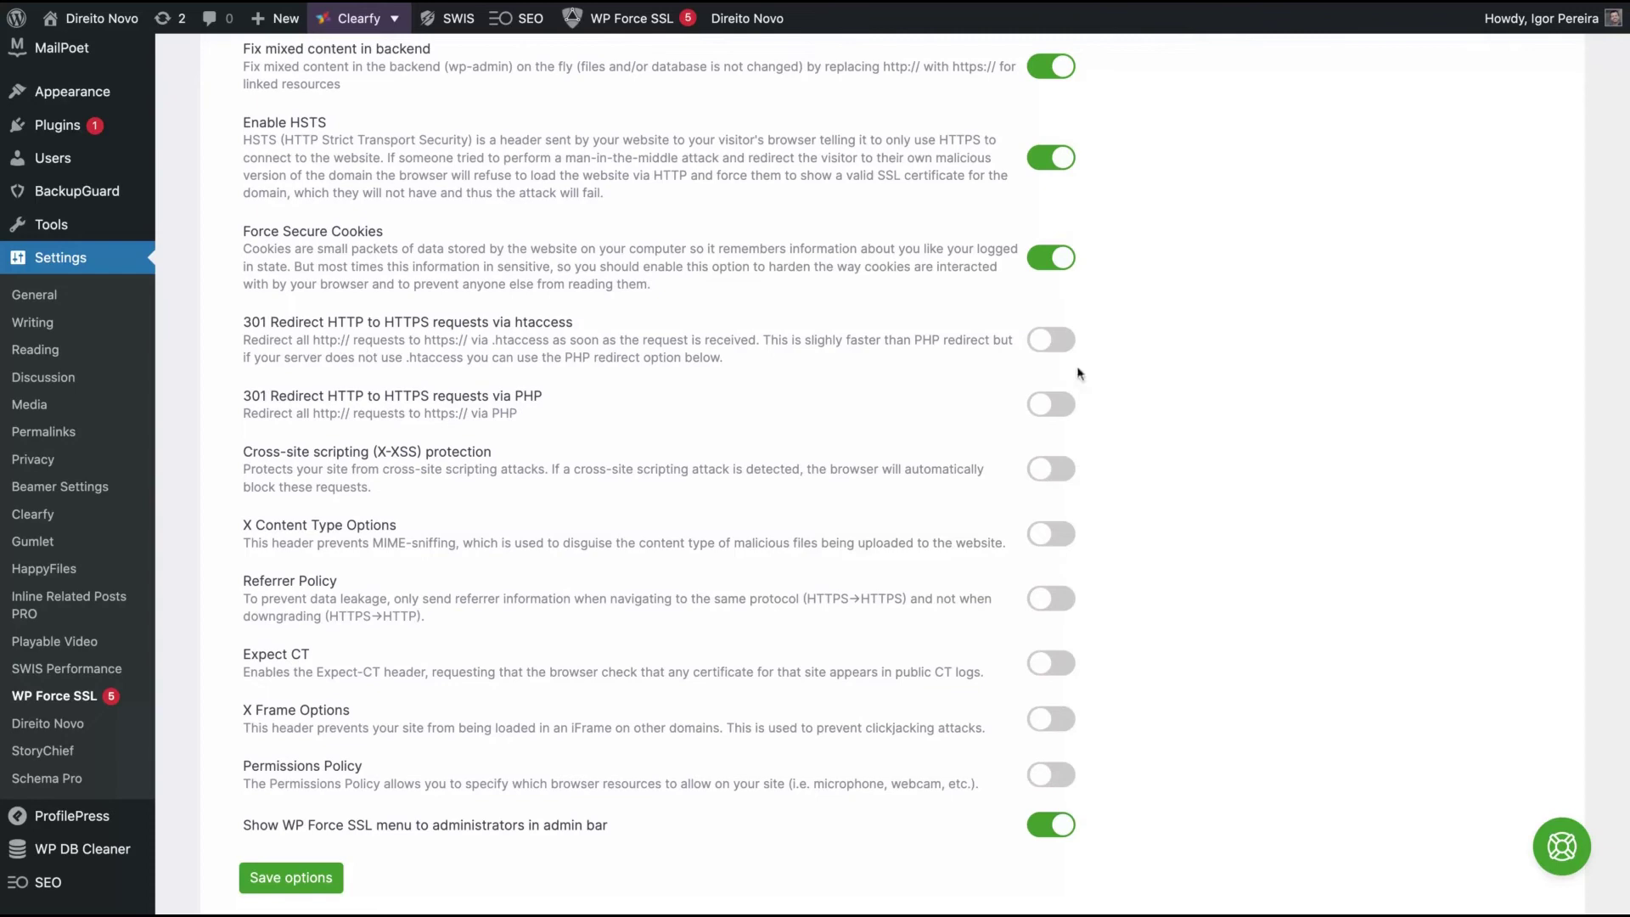
# - Enable 301 HTTP-to-HTTPS redirects via htaccess and PHP, X Content Type Options and Referrer Policy
pyautogui.click(1050, 343)
pyautogui.click(1050, 405)
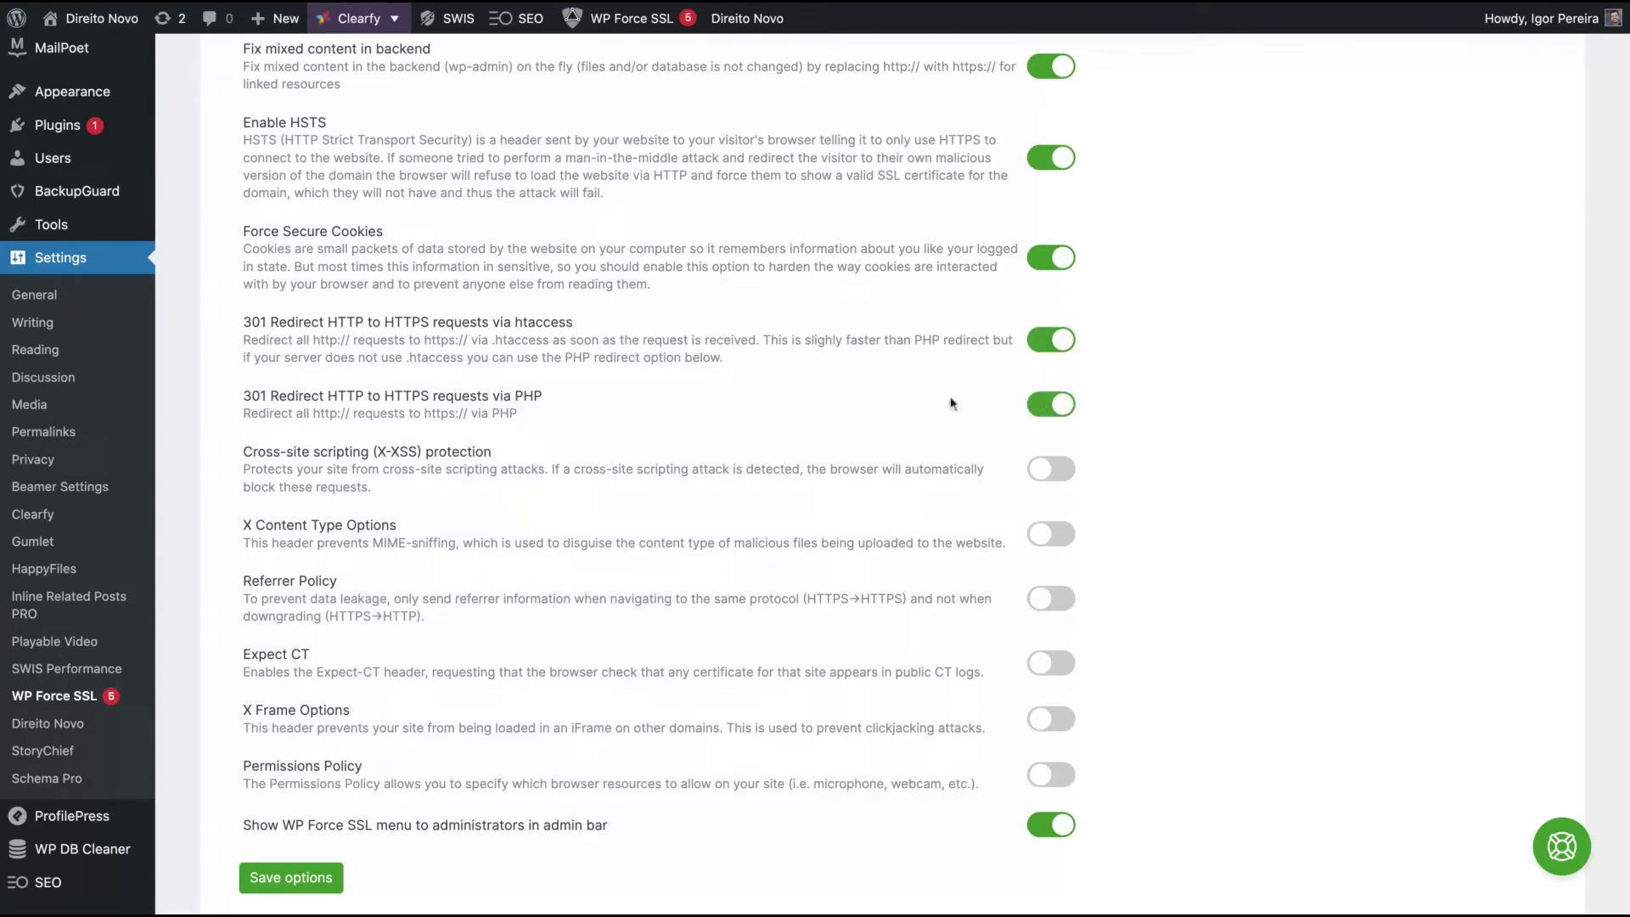
pyautogui.scroll(-1, 747, 437)
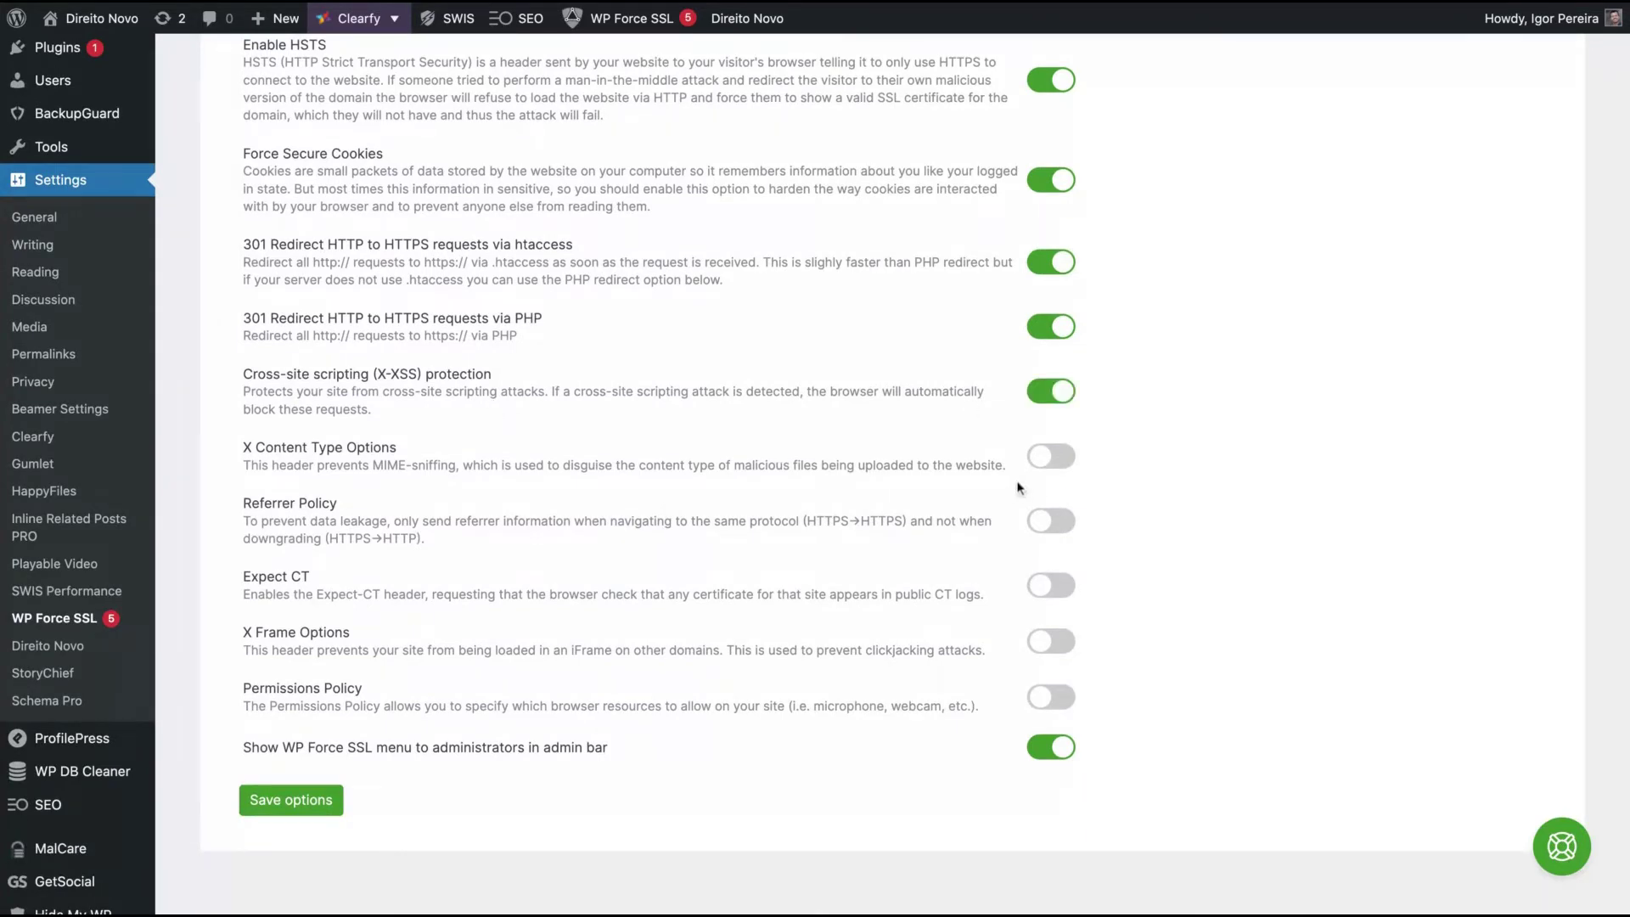
pyautogui.click(1044, 470)
pyautogui.scroll(-1, 1051, 507)
pyautogui.click(1051, 506)
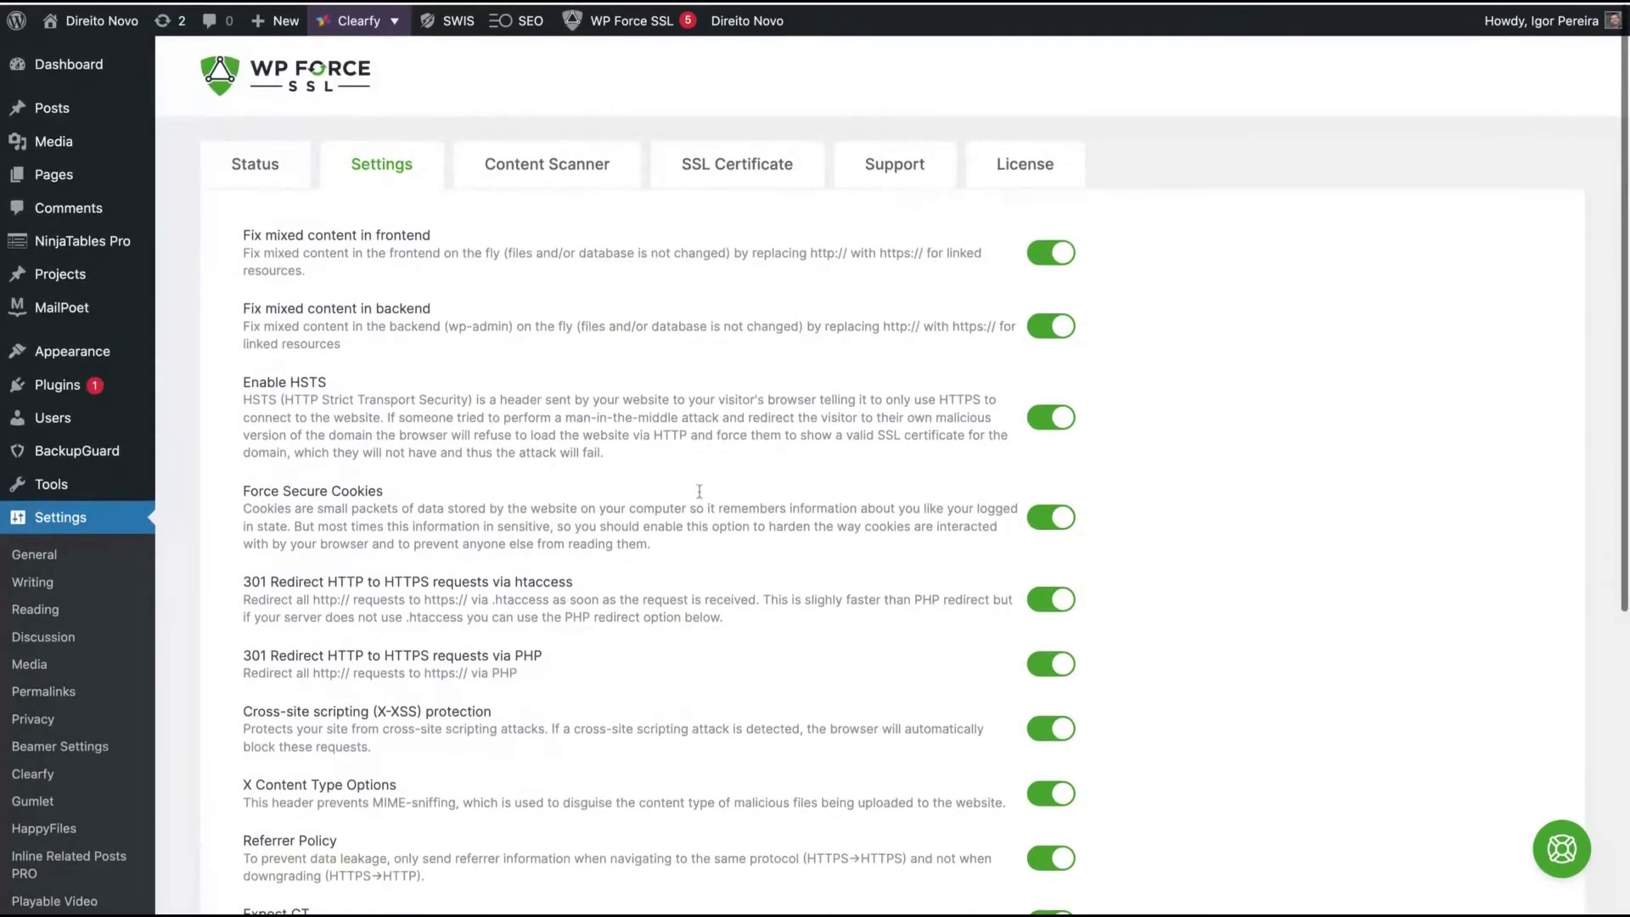
# - Scroll to the bottom of the settings and save the options
pyautogui.scroll(-2, 699, 493)
pyautogui.scroll(-2, 699, 492)
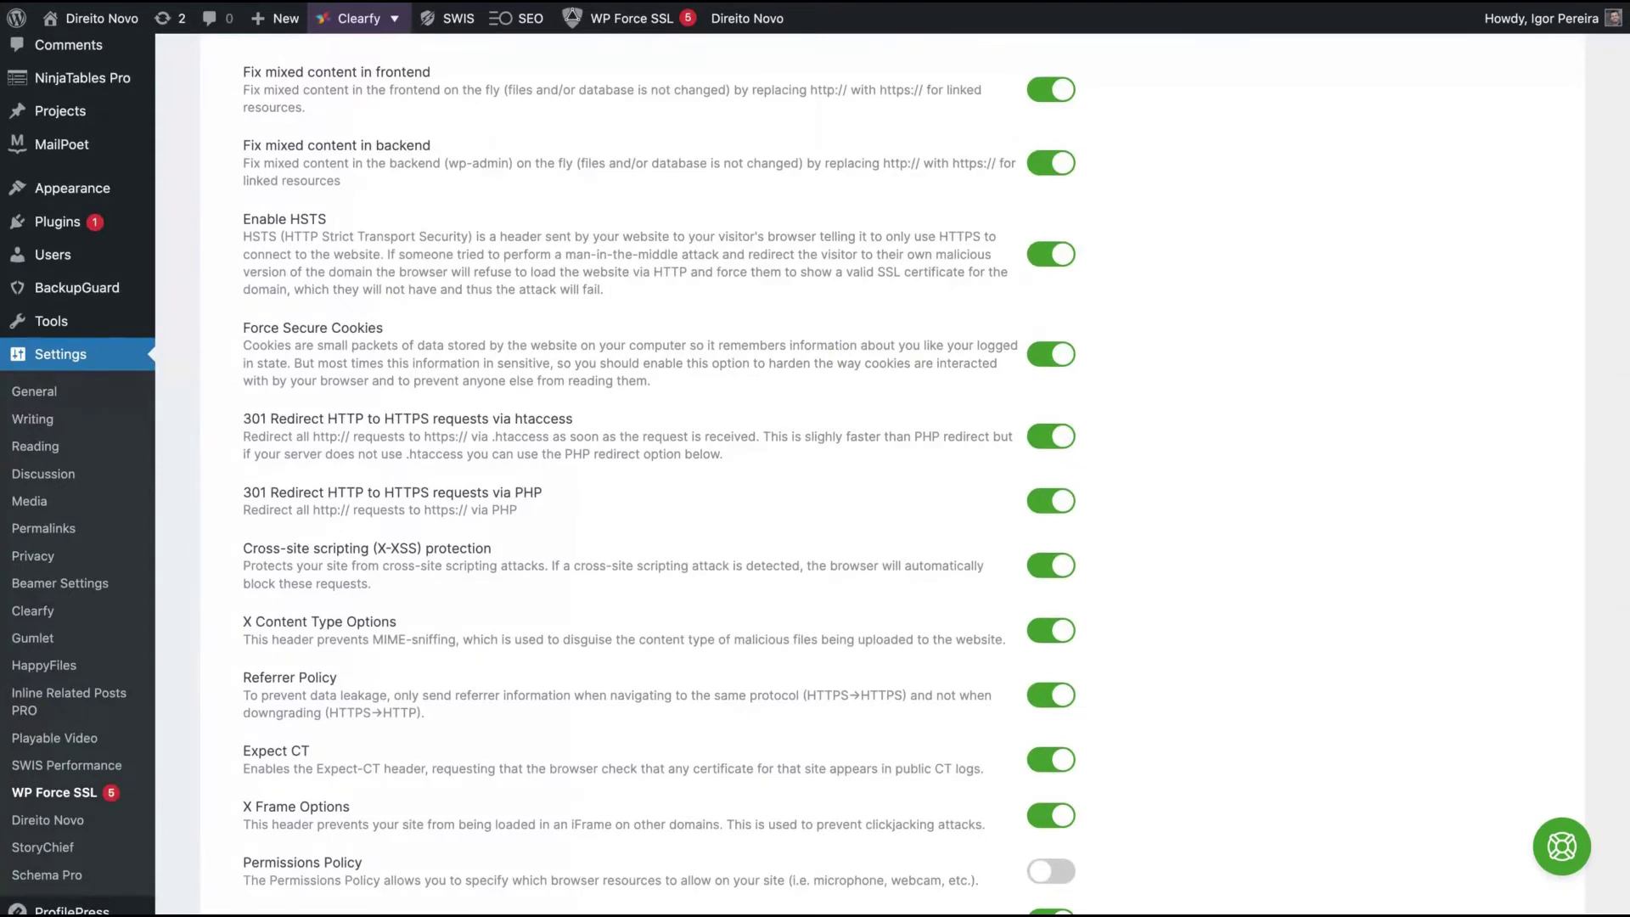
pyautogui.scroll(3, 547, 514)
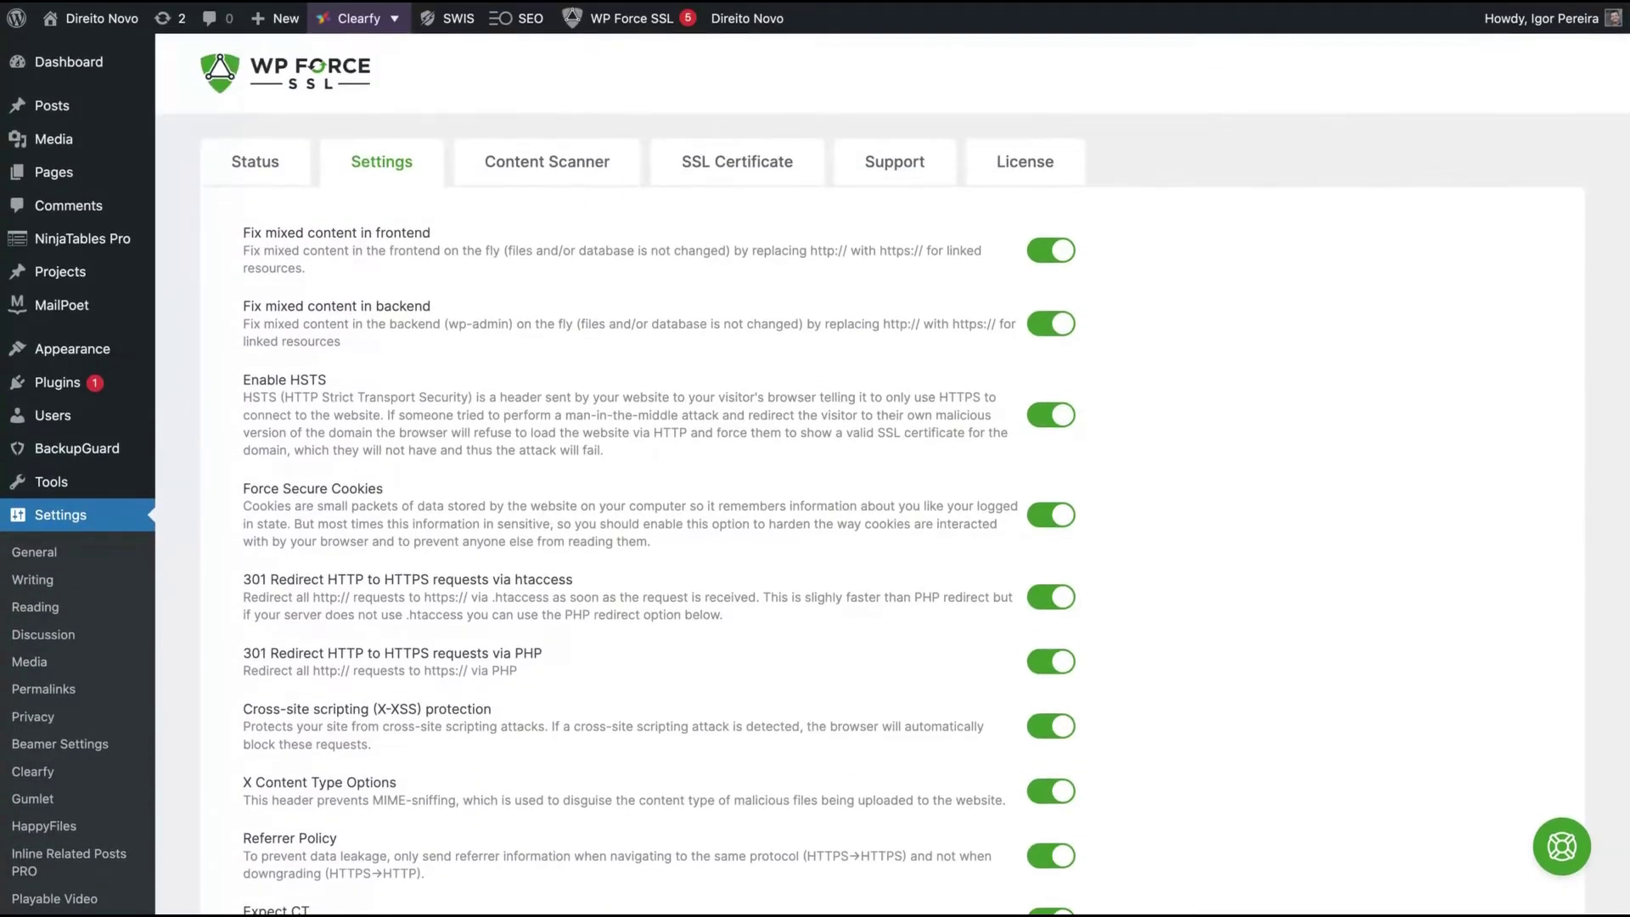
pyautogui.scroll(-7, 325, 677)
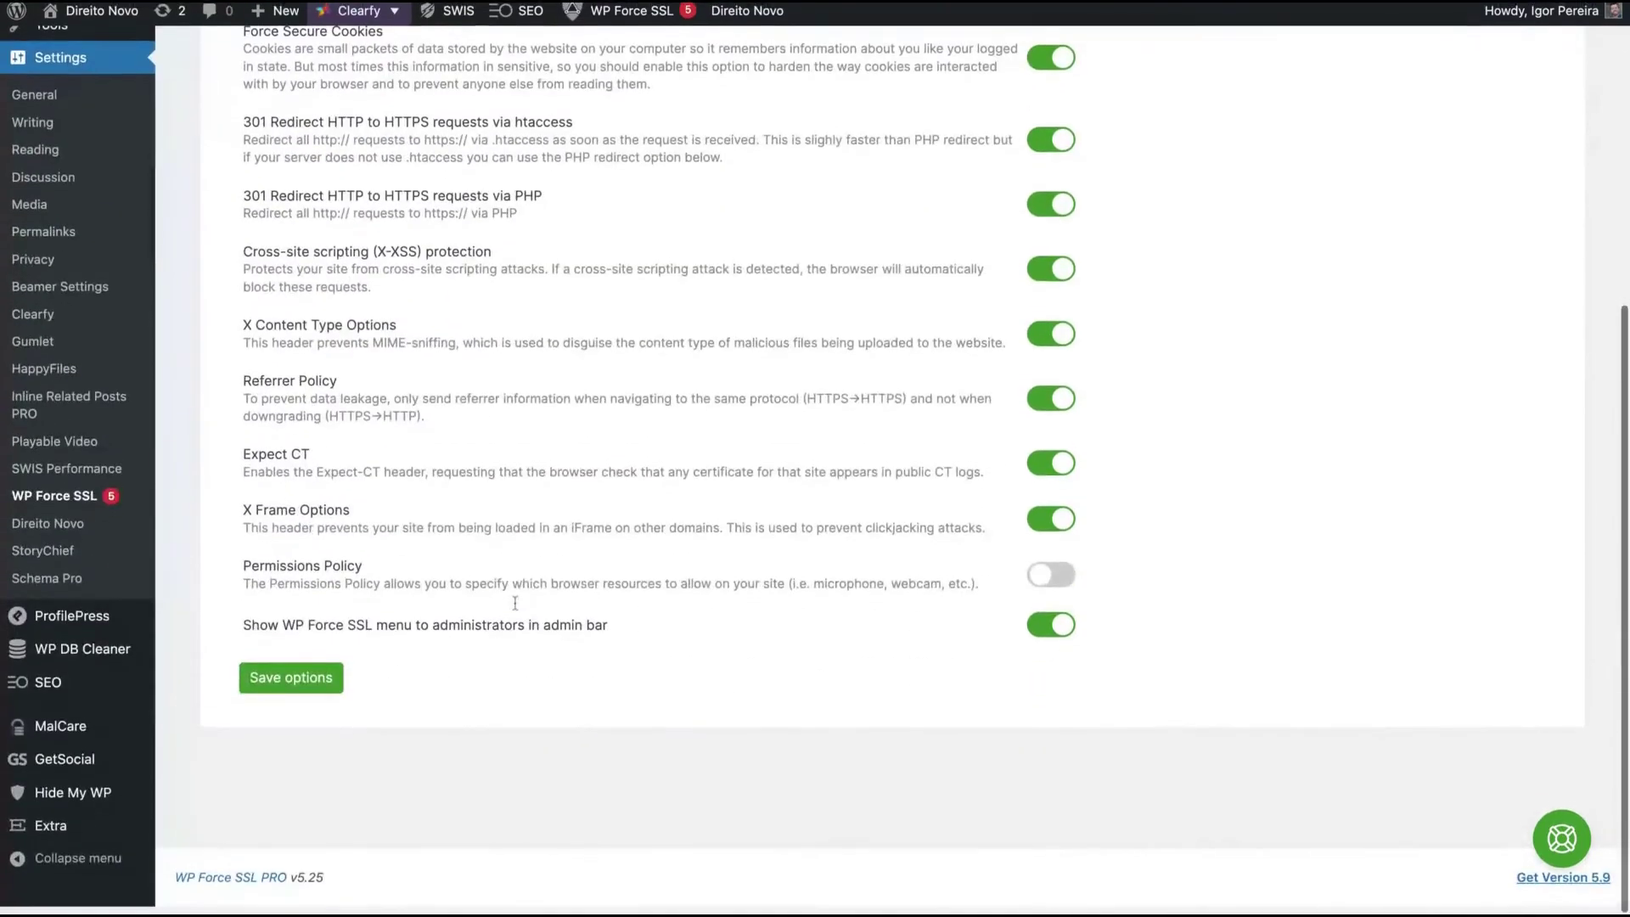
pyautogui.click(291, 684)
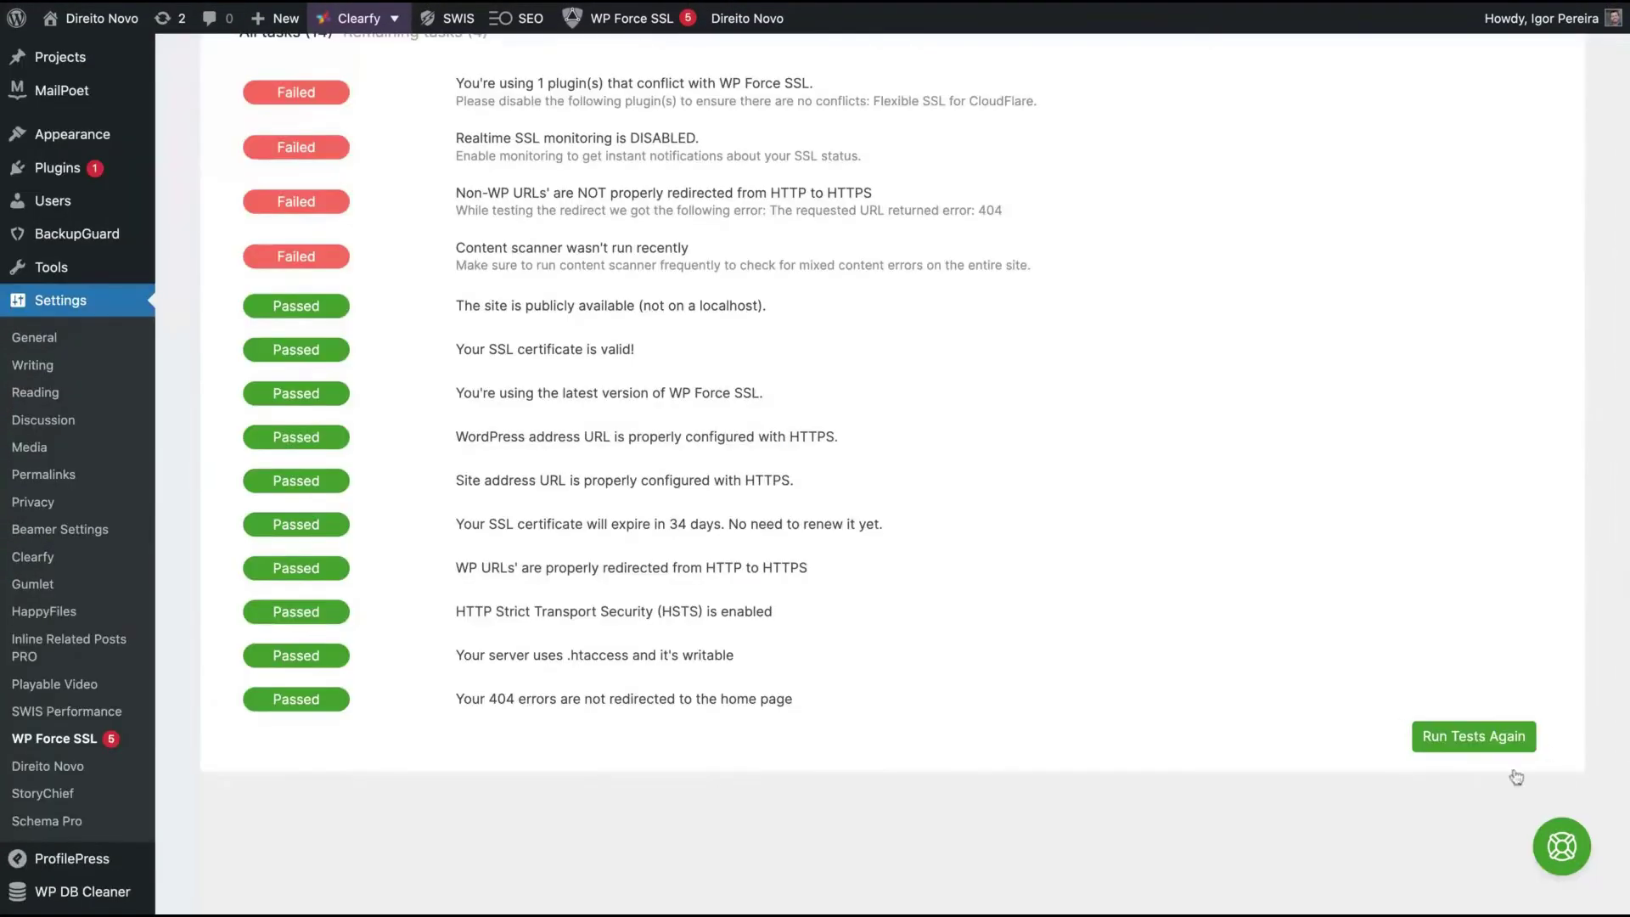
# - Go to the Content Scanner page, which shows no scan has been run yet
pyautogui.scroll(3, 1517, 778)
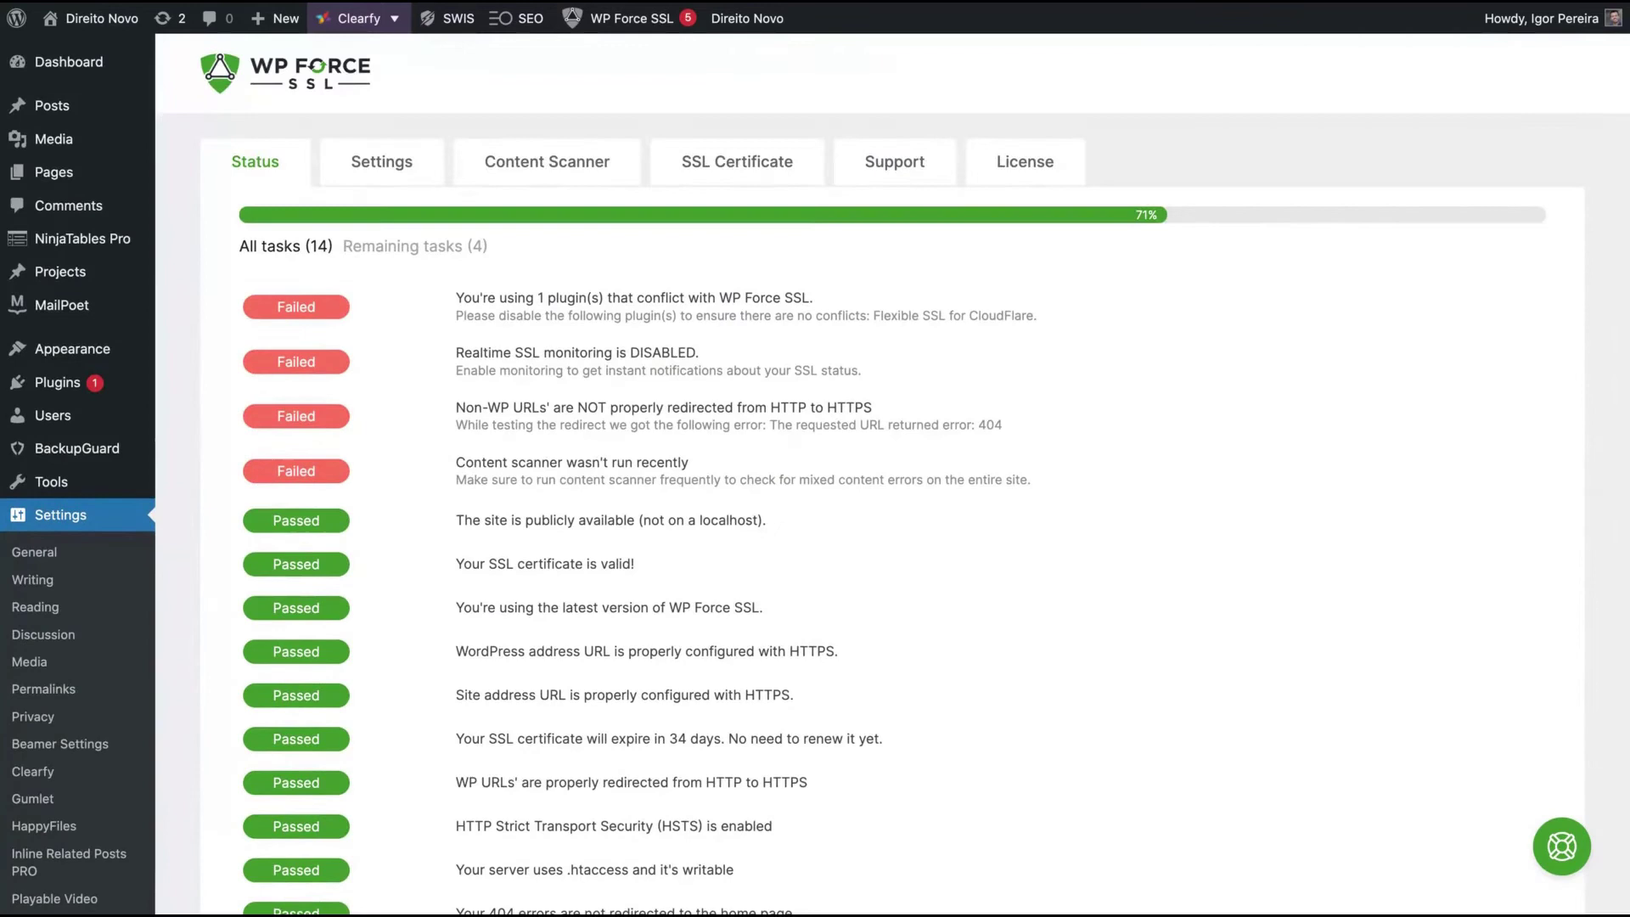
pyautogui.click(550, 167)
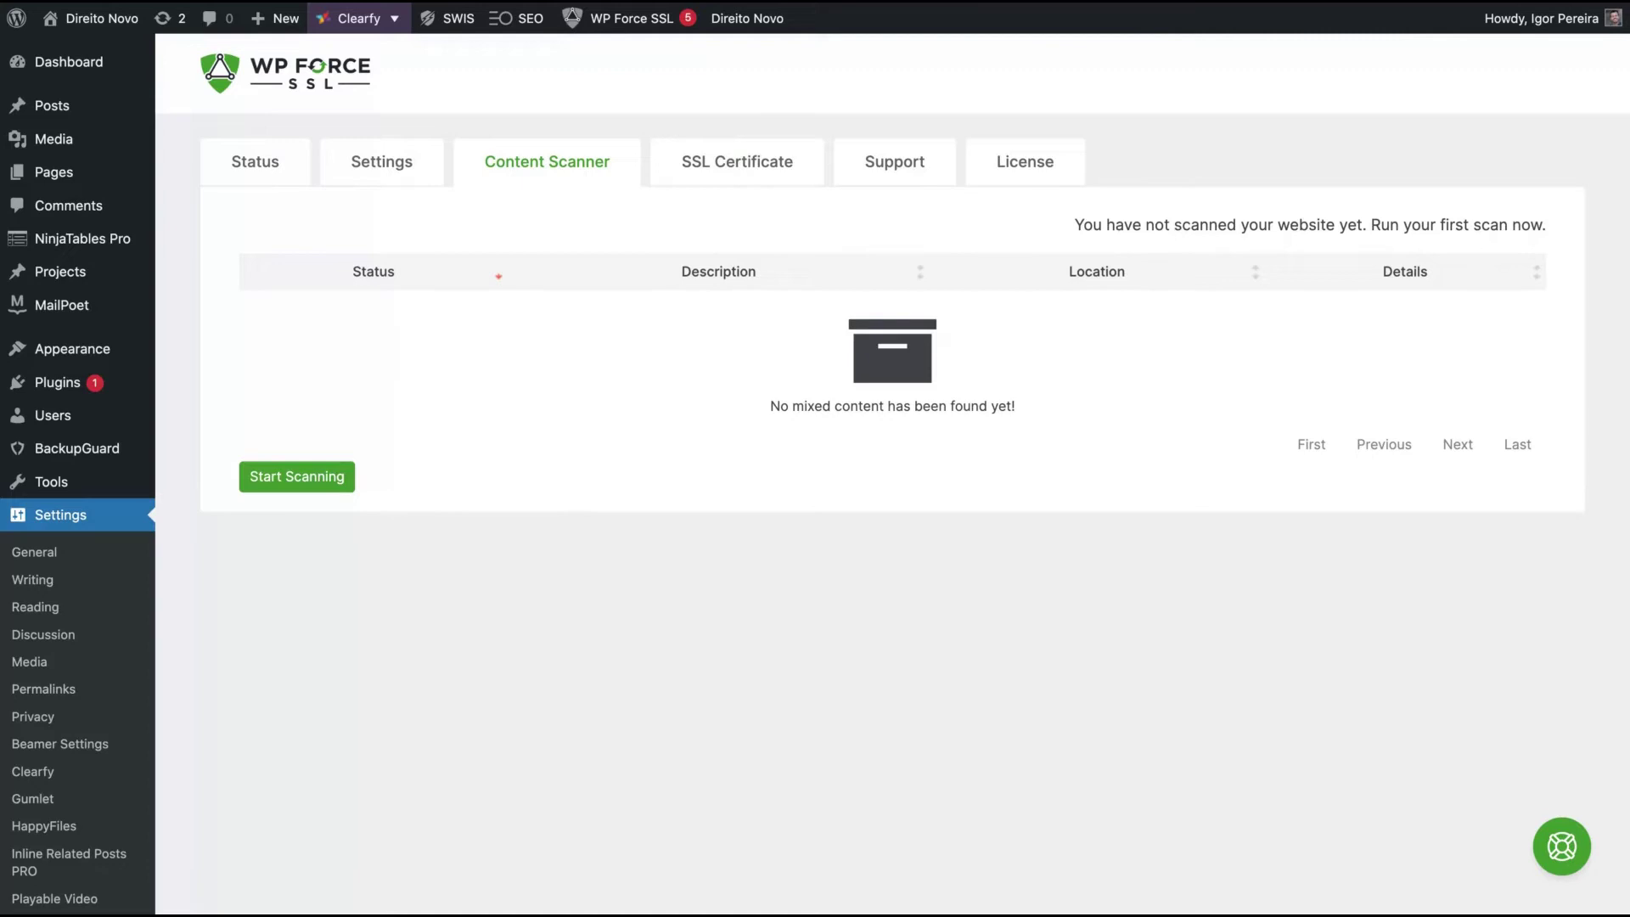
# - On the SSL Certificate tab, enter the site owner's e-mail for Real-Time SSL & Site Monitoring and save it
pyautogui.click(689, 170)
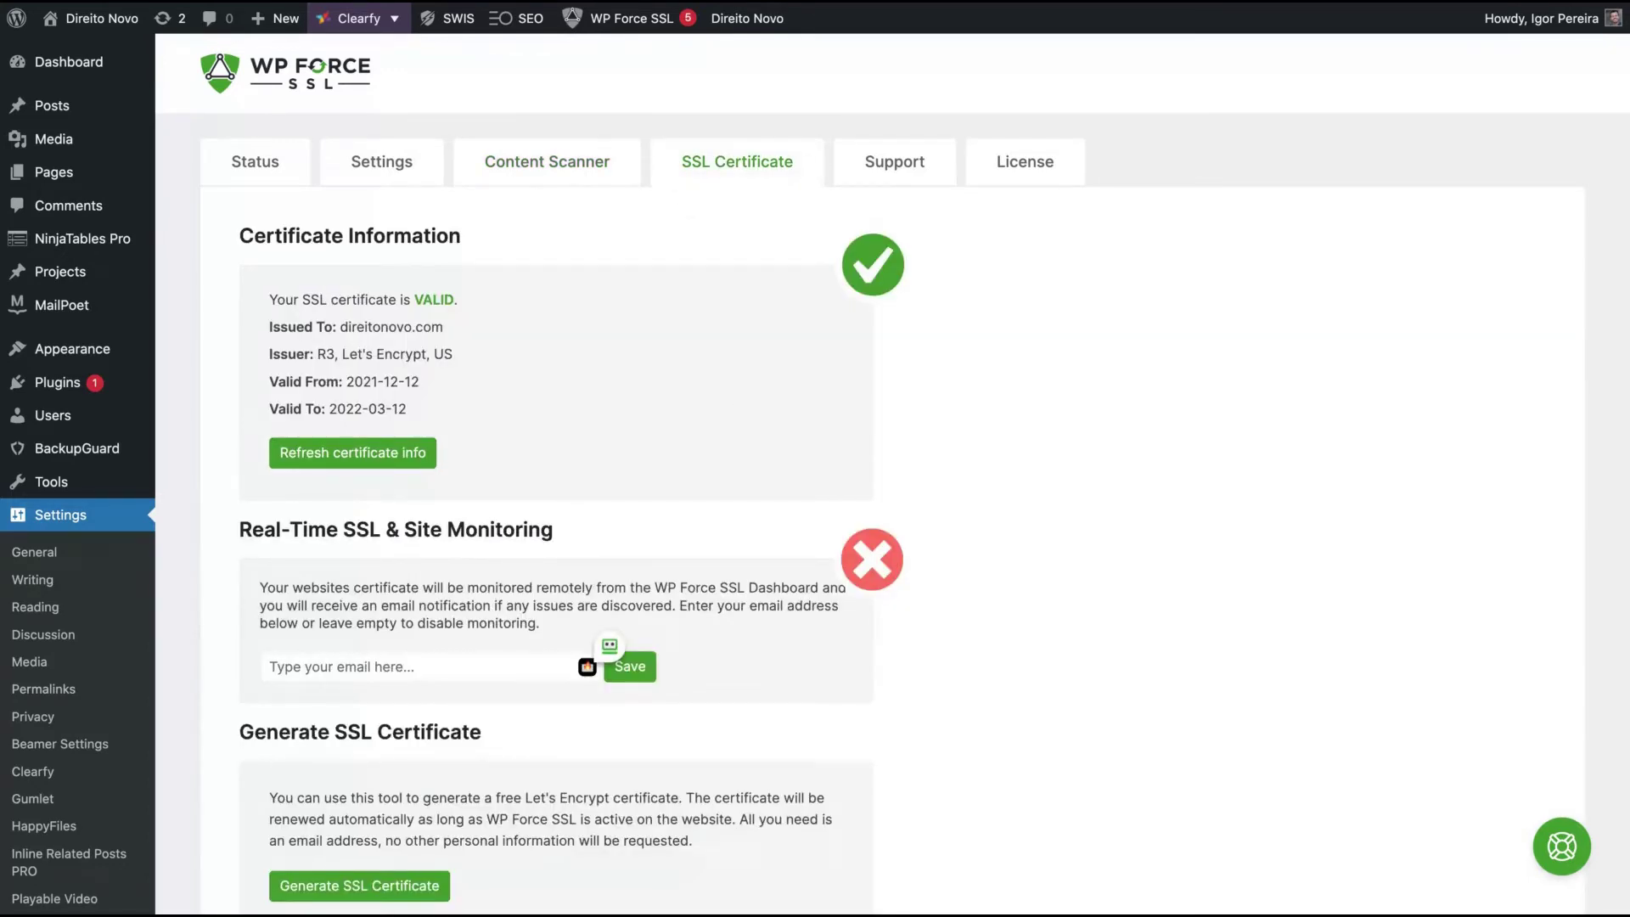
pyautogui.scroll(-2, 450, 387)
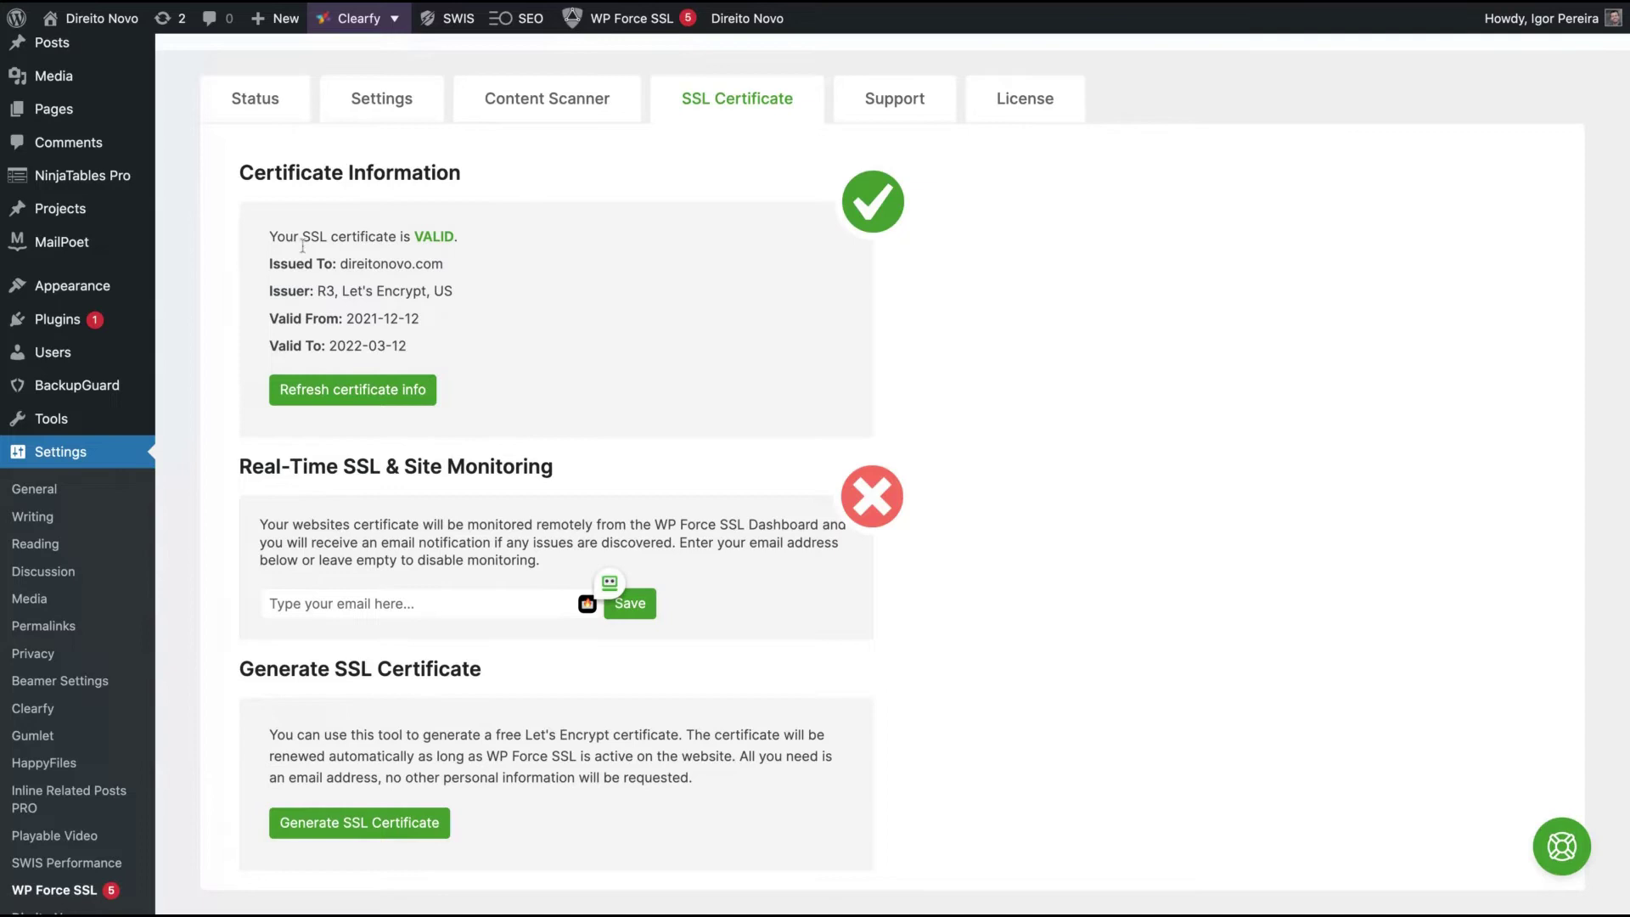
pyautogui.scroll(-3, 559, 409)
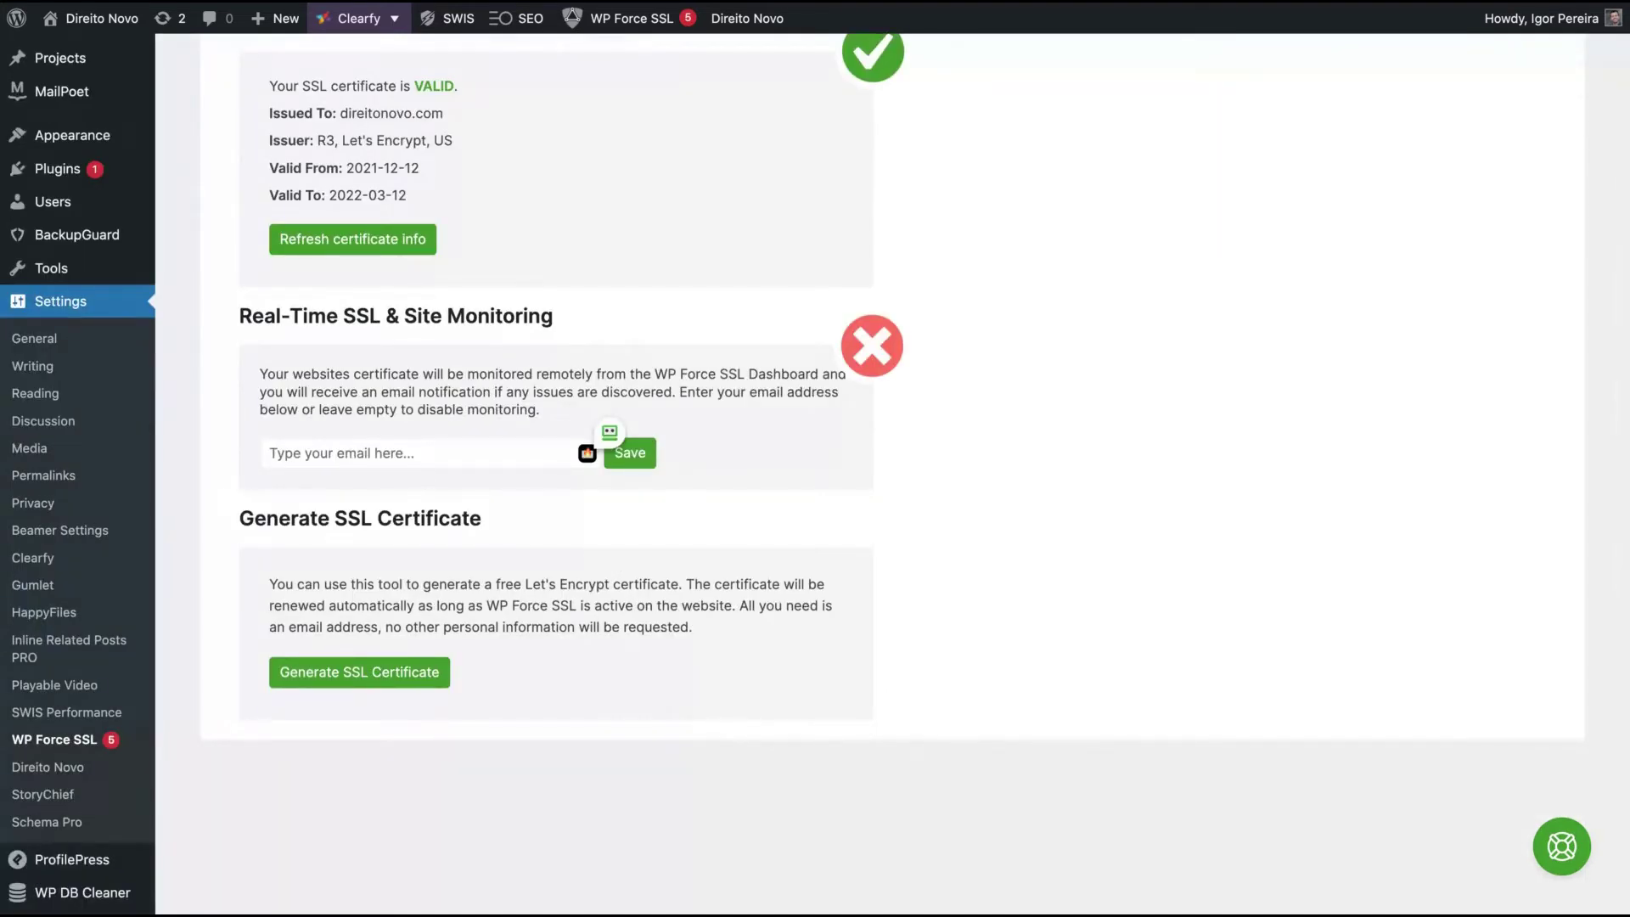
pyautogui.click(623, 463)
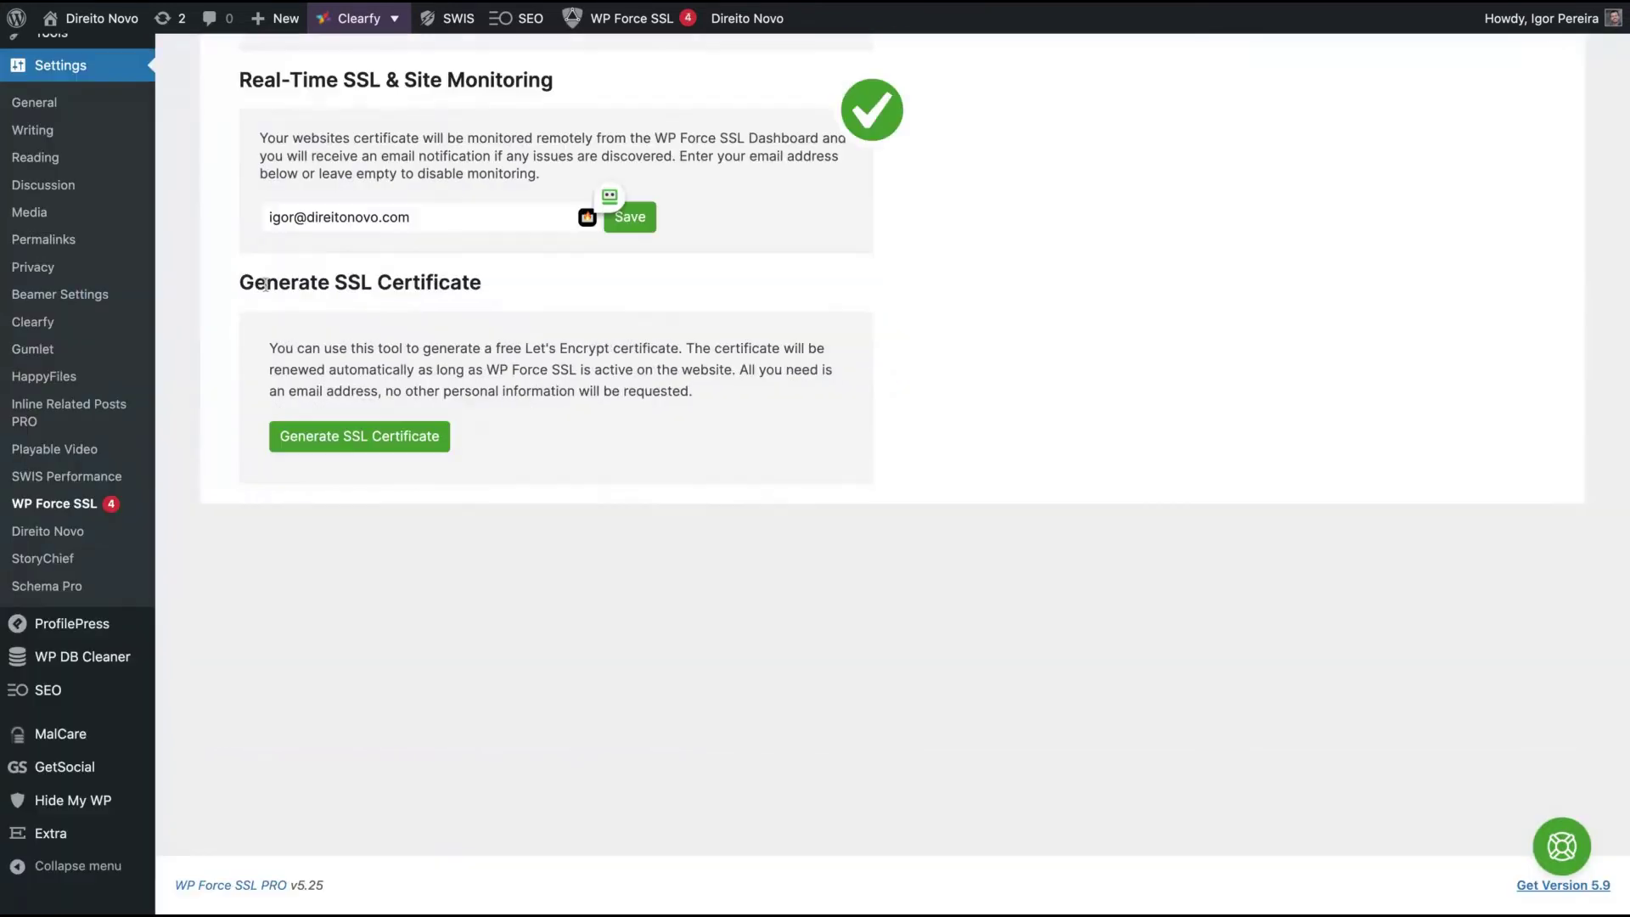
# - Highlight the Generate SSL Certificate heading and the text beneath it
pyautogui.moveTo(404, 282); pyautogui.dragTo(266, 285)
pyautogui.hotkey('shift', 'Right')
pyautogui.hotkey('shift', 'Right')
pyautogui.hotkey('shift', 'Right')
pyautogui.hotkey('shift', 'Right')
pyautogui.hotkey('shift', 'Right')
pyautogui.hotkey('shift', 'Right')
pyautogui.hotkey('shift', 'Right')
pyautogui.hotkey('shift', 'Right')
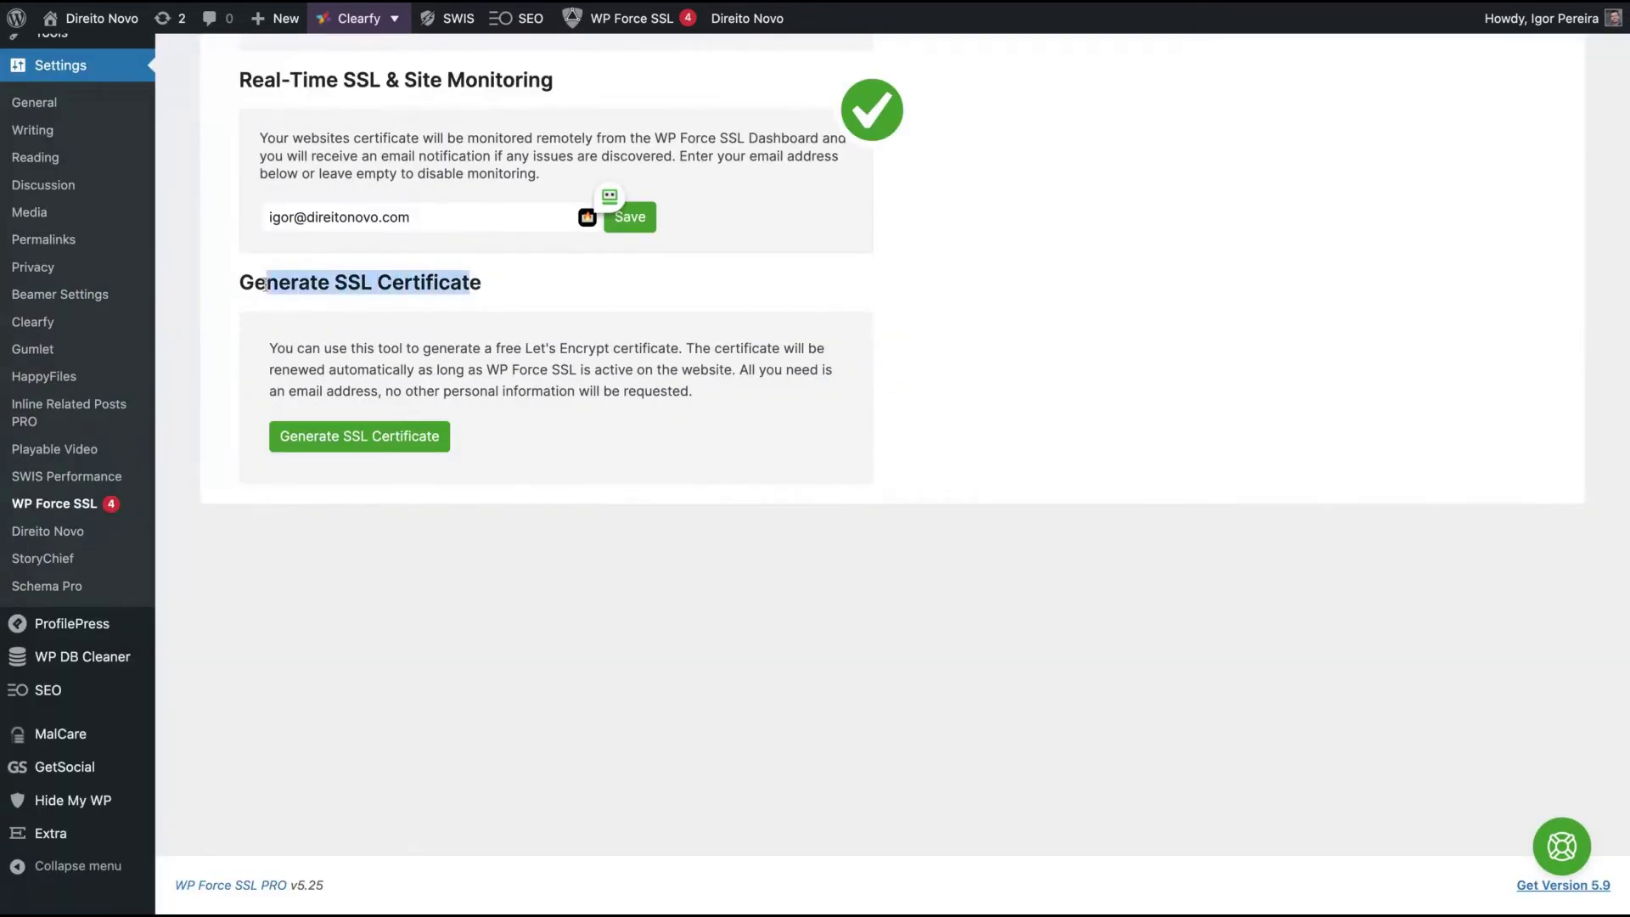
pyautogui.moveTo(494, 348); pyautogui.dragTo(629, 349)
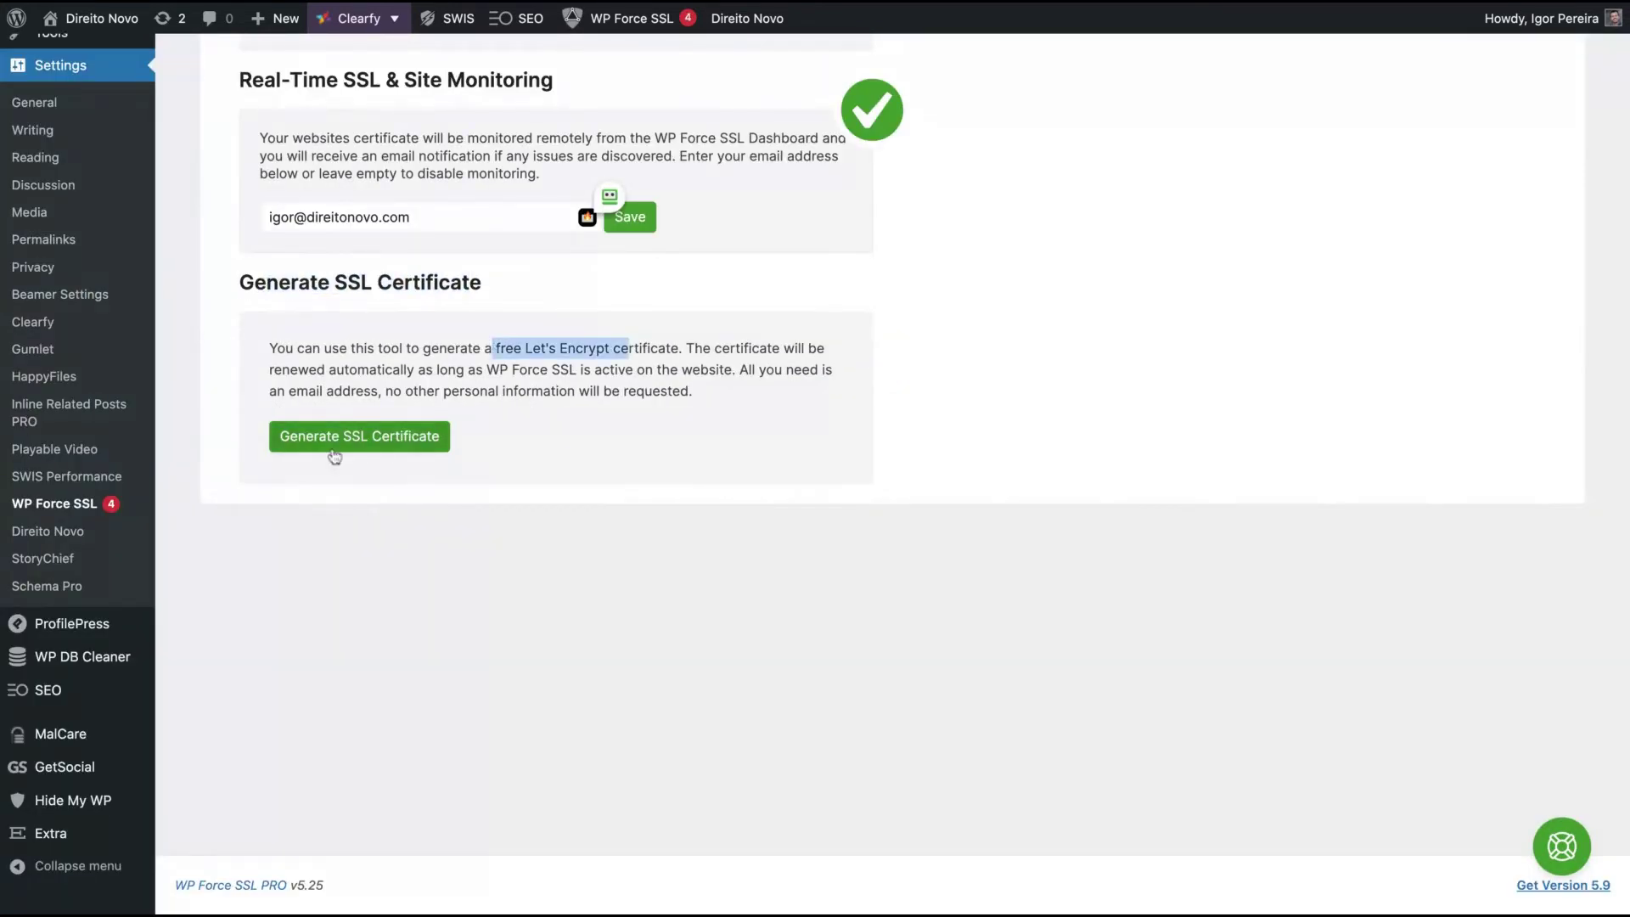
pyautogui.scroll(5, 652, 369)
pyautogui.scroll(-5, 652, 378)
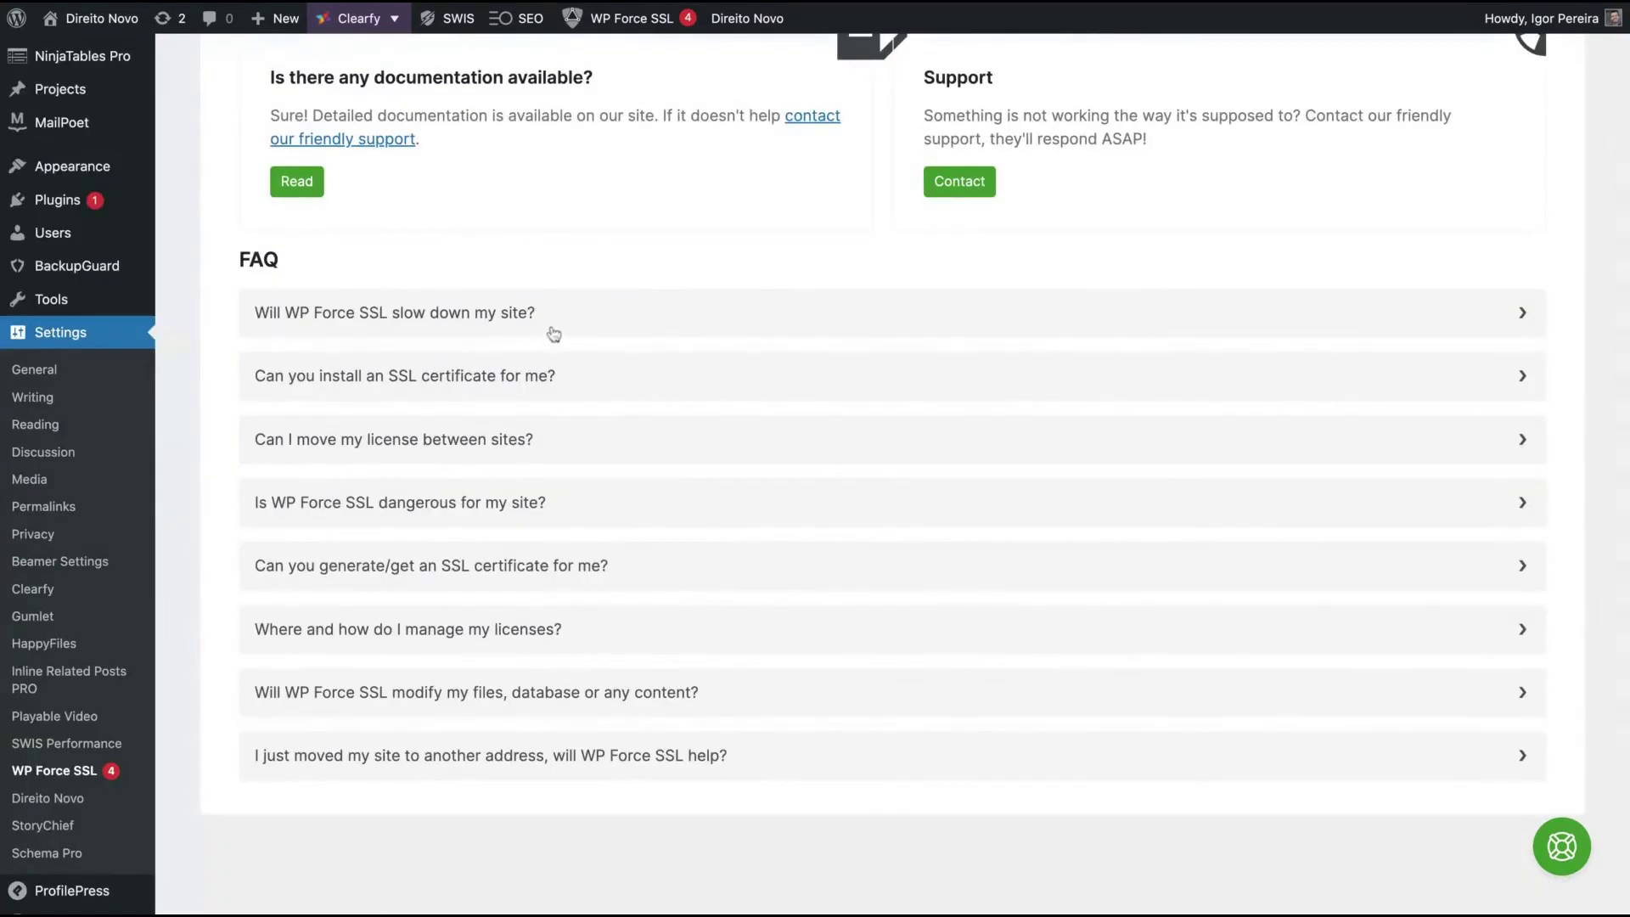
# - Expand the FAQ answers on site slowdown, certificate installation, moving licenses, and whether the plugin is dangerous
pyautogui.scroll(2, 556, 334)
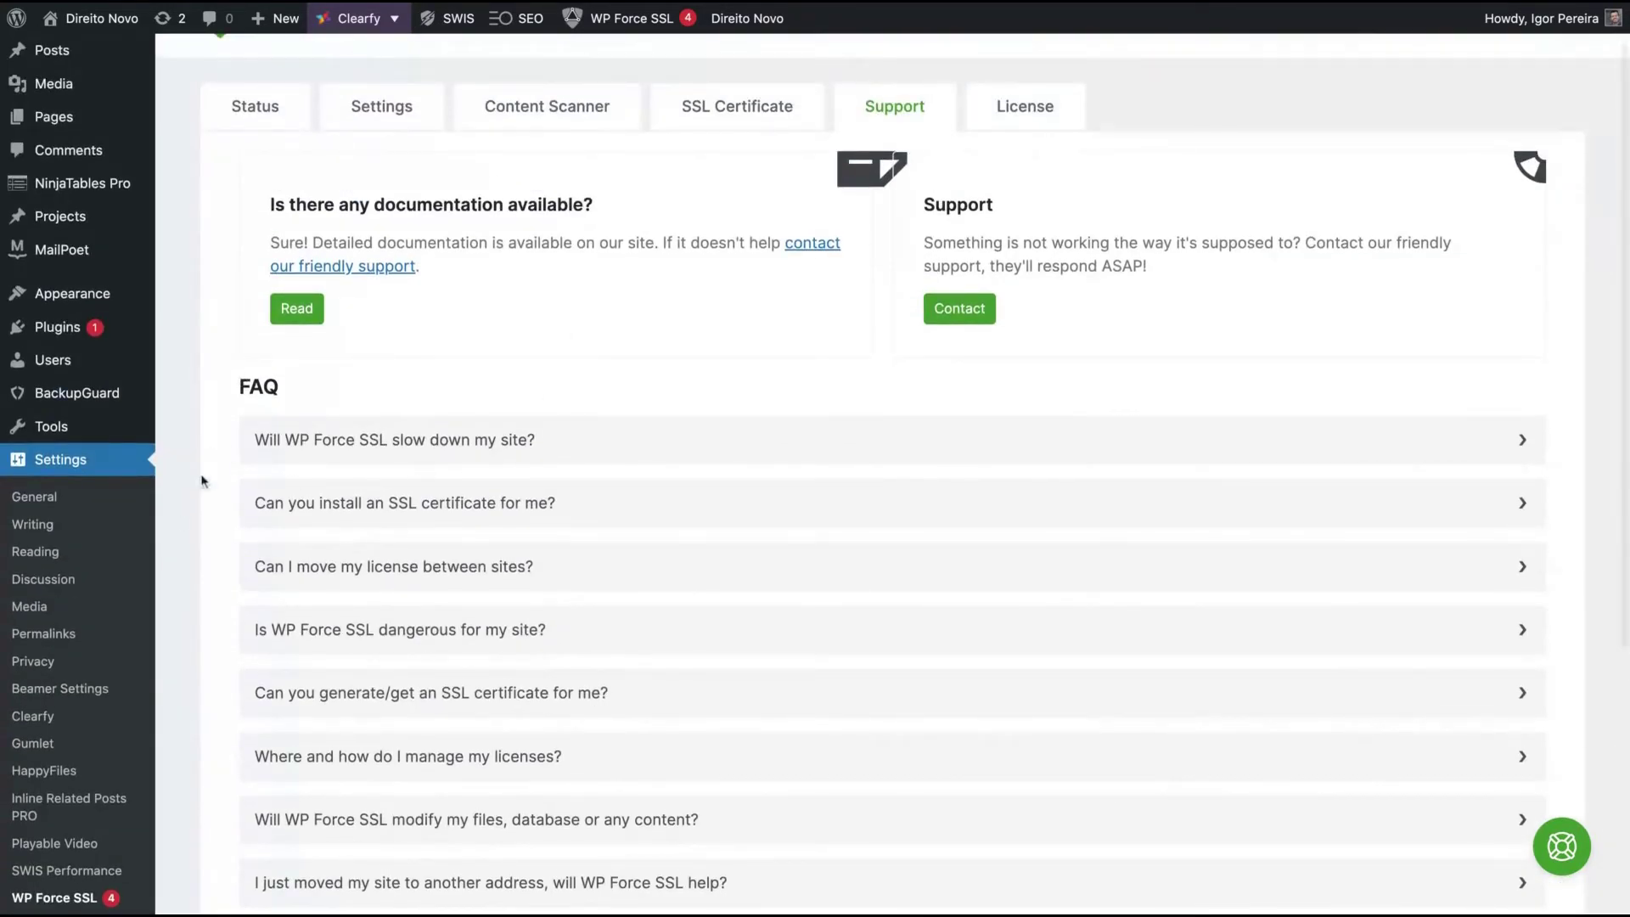
pyautogui.click(566, 450)
pyautogui.scroll(-1, 535, 488)
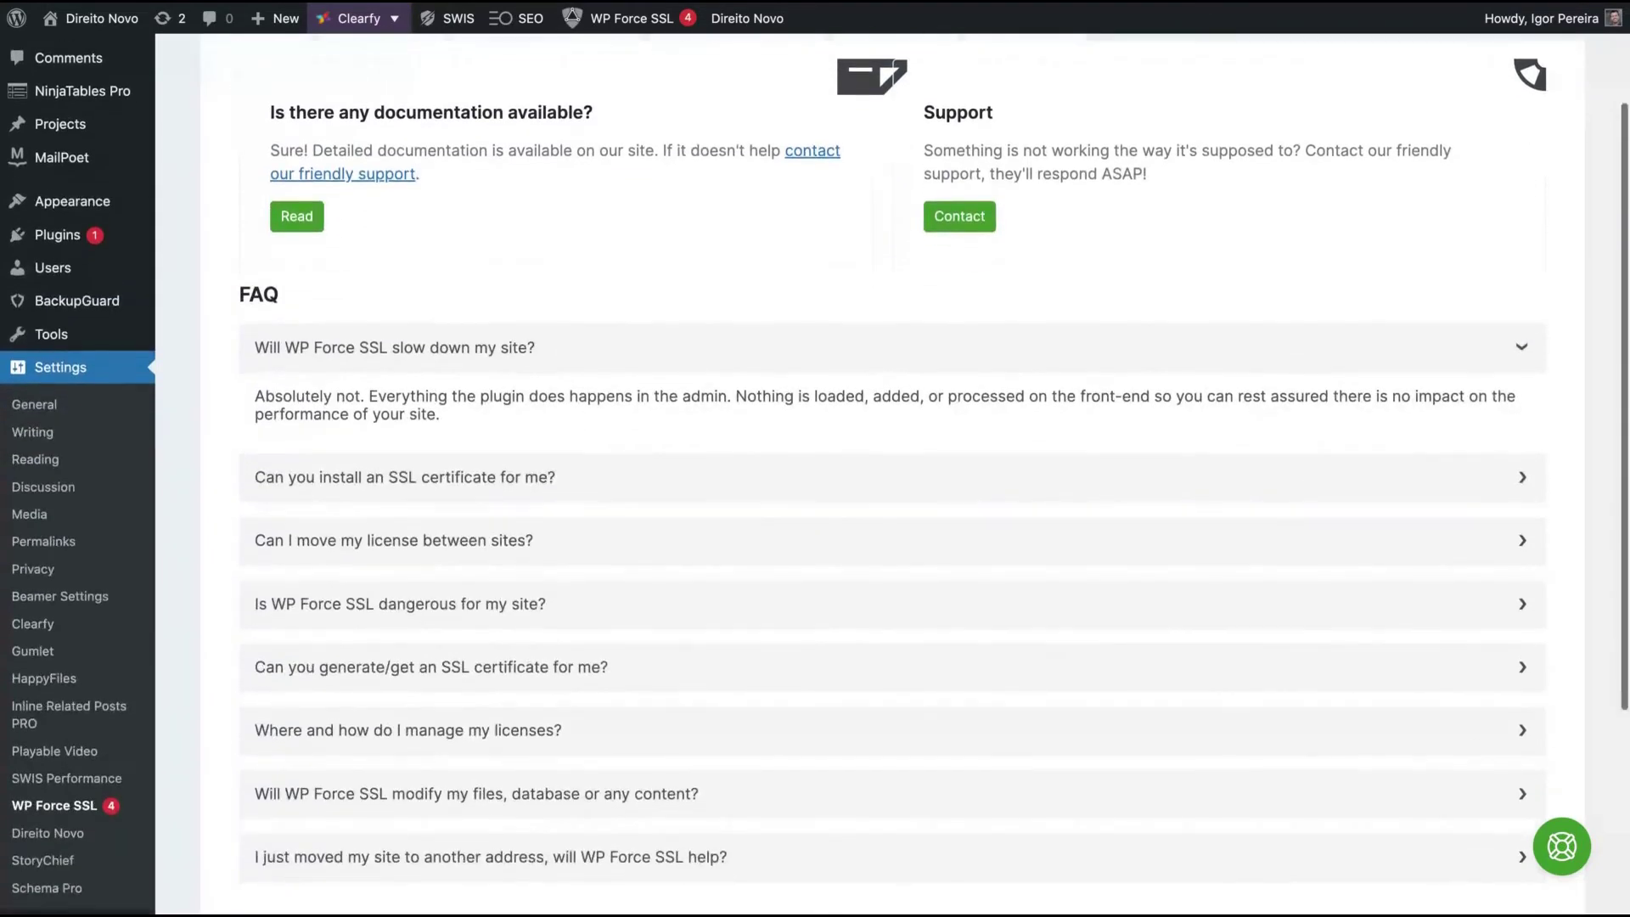
pyautogui.click(533, 477)
pyautogui.scroll(-1, 544, 491)
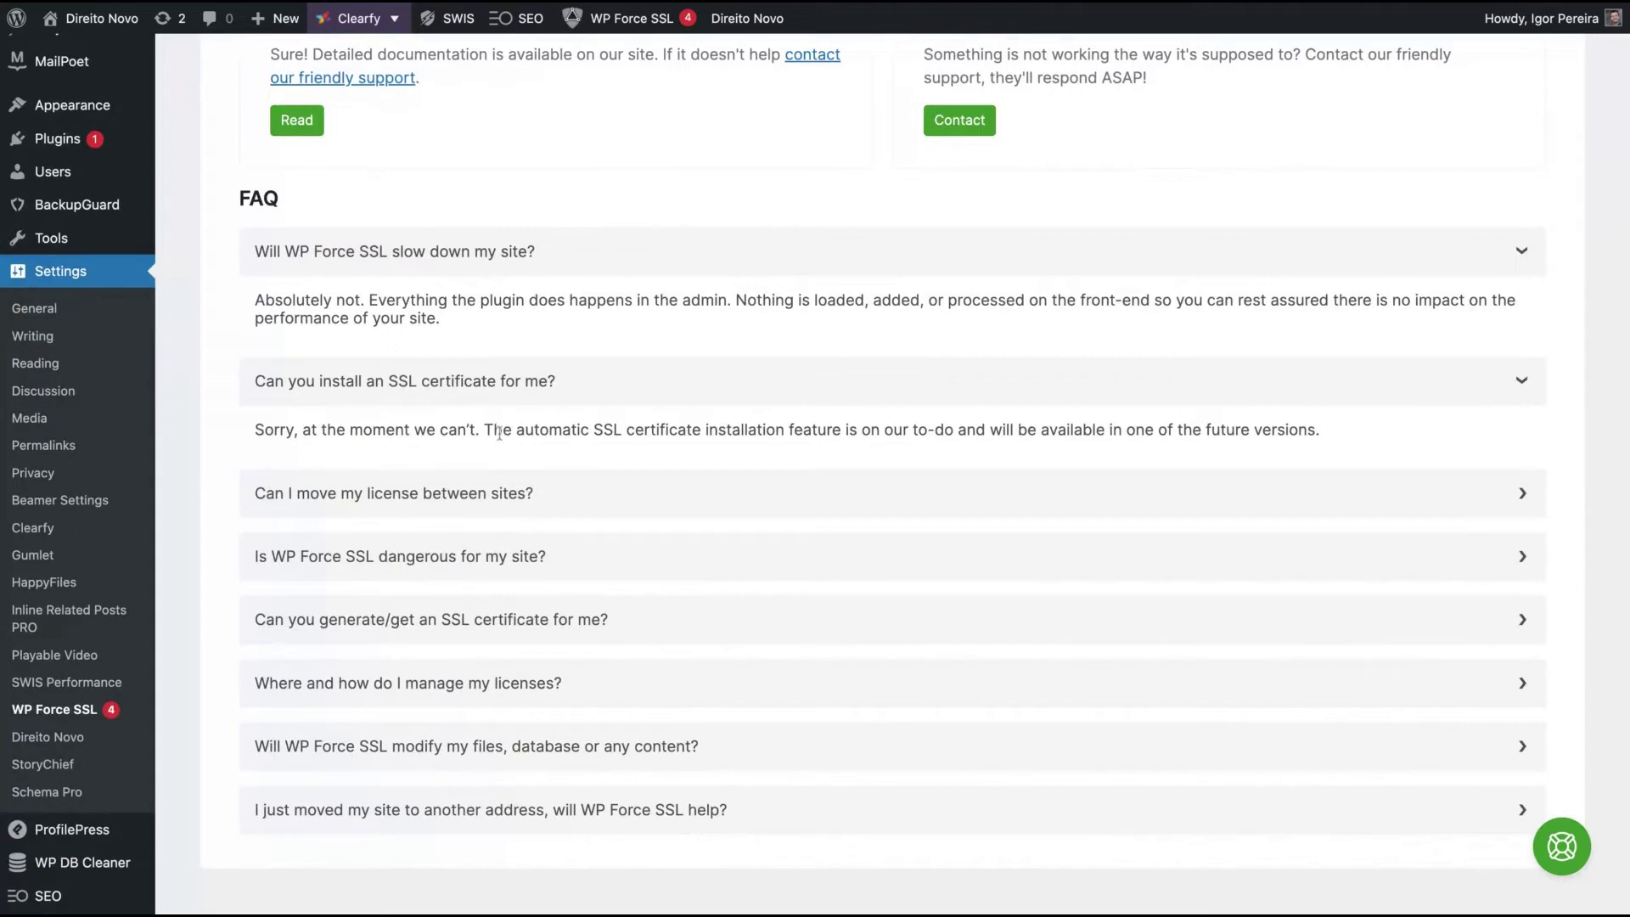
pyautogui.moveTo(499, 431); pyautogui.dragTo(785, 432)
pyautogui.click(594, 493)
pyautogui.scroll(-1, 589, 585)
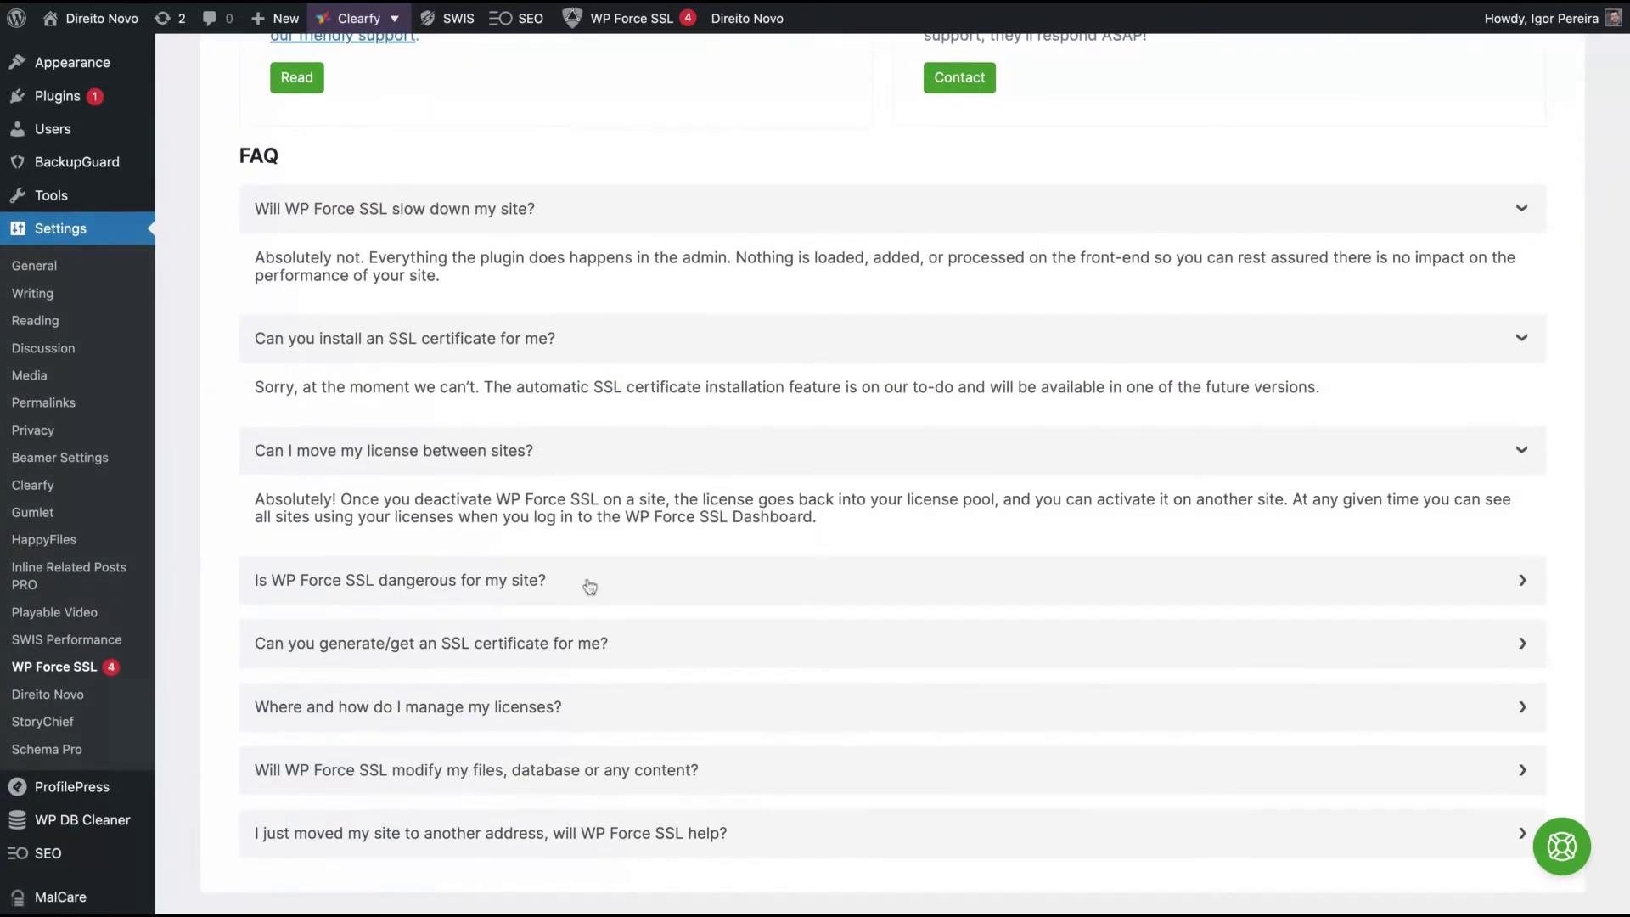
pyautogui.click(590, 584)
pyautogui.scroll(-1, 590, 586)
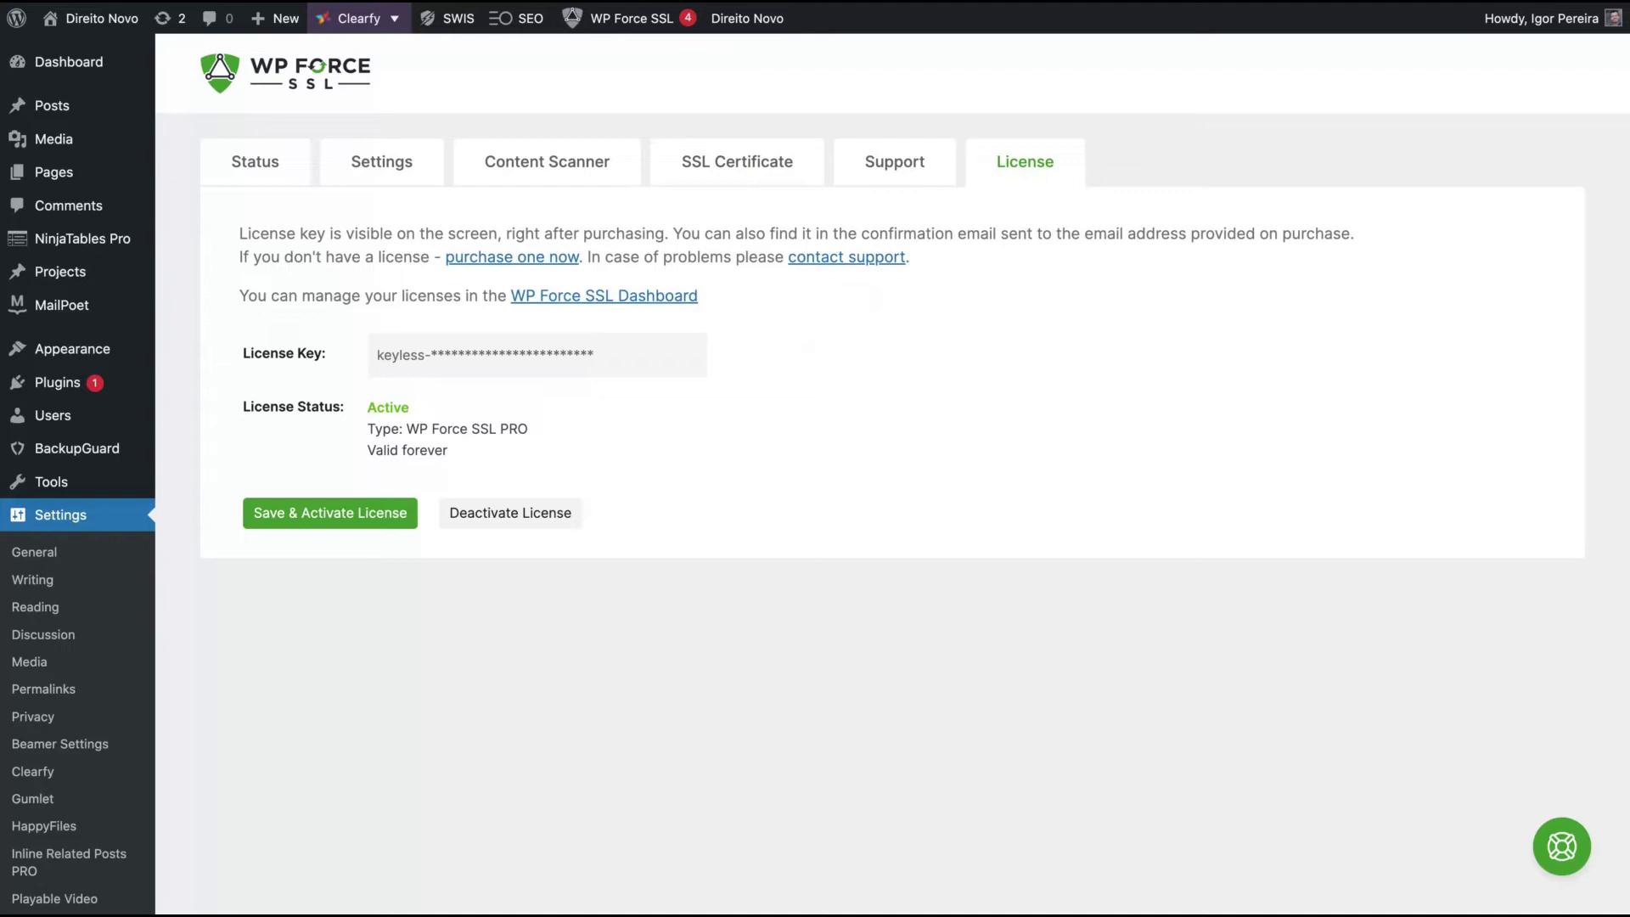
# - Run a mixed-content scan, then review the Status results, highlighting the plugin conflict and non-WP URL redirect failures
pyautogui.click(603, 178)
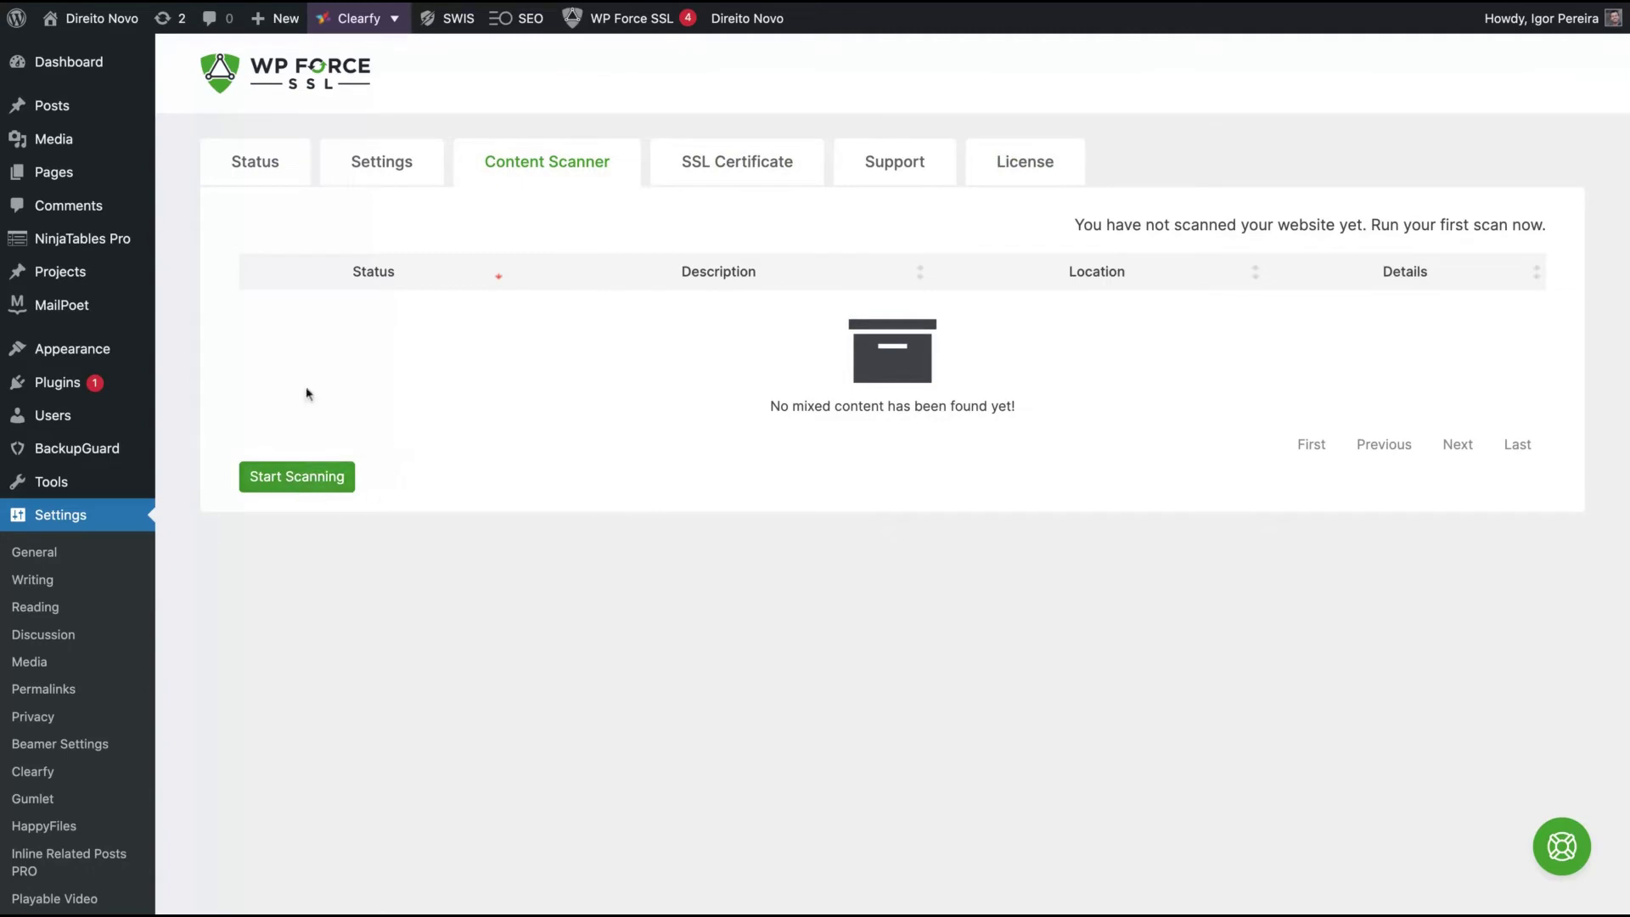
pyautogui.click(306, 488)
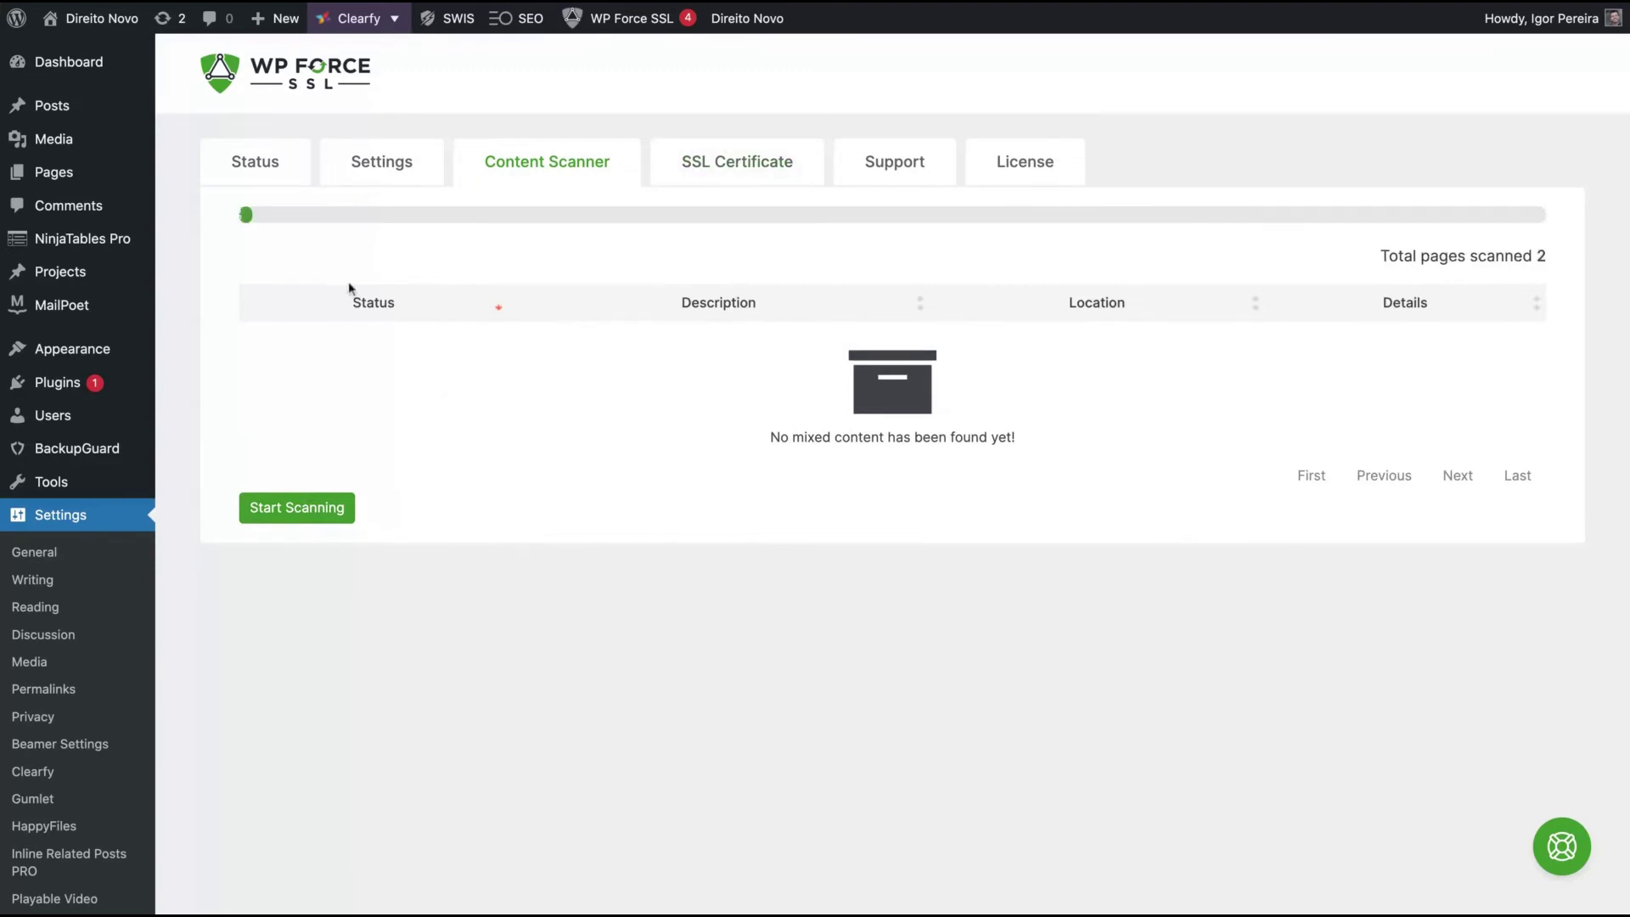
pyautogui.click(248, 169)
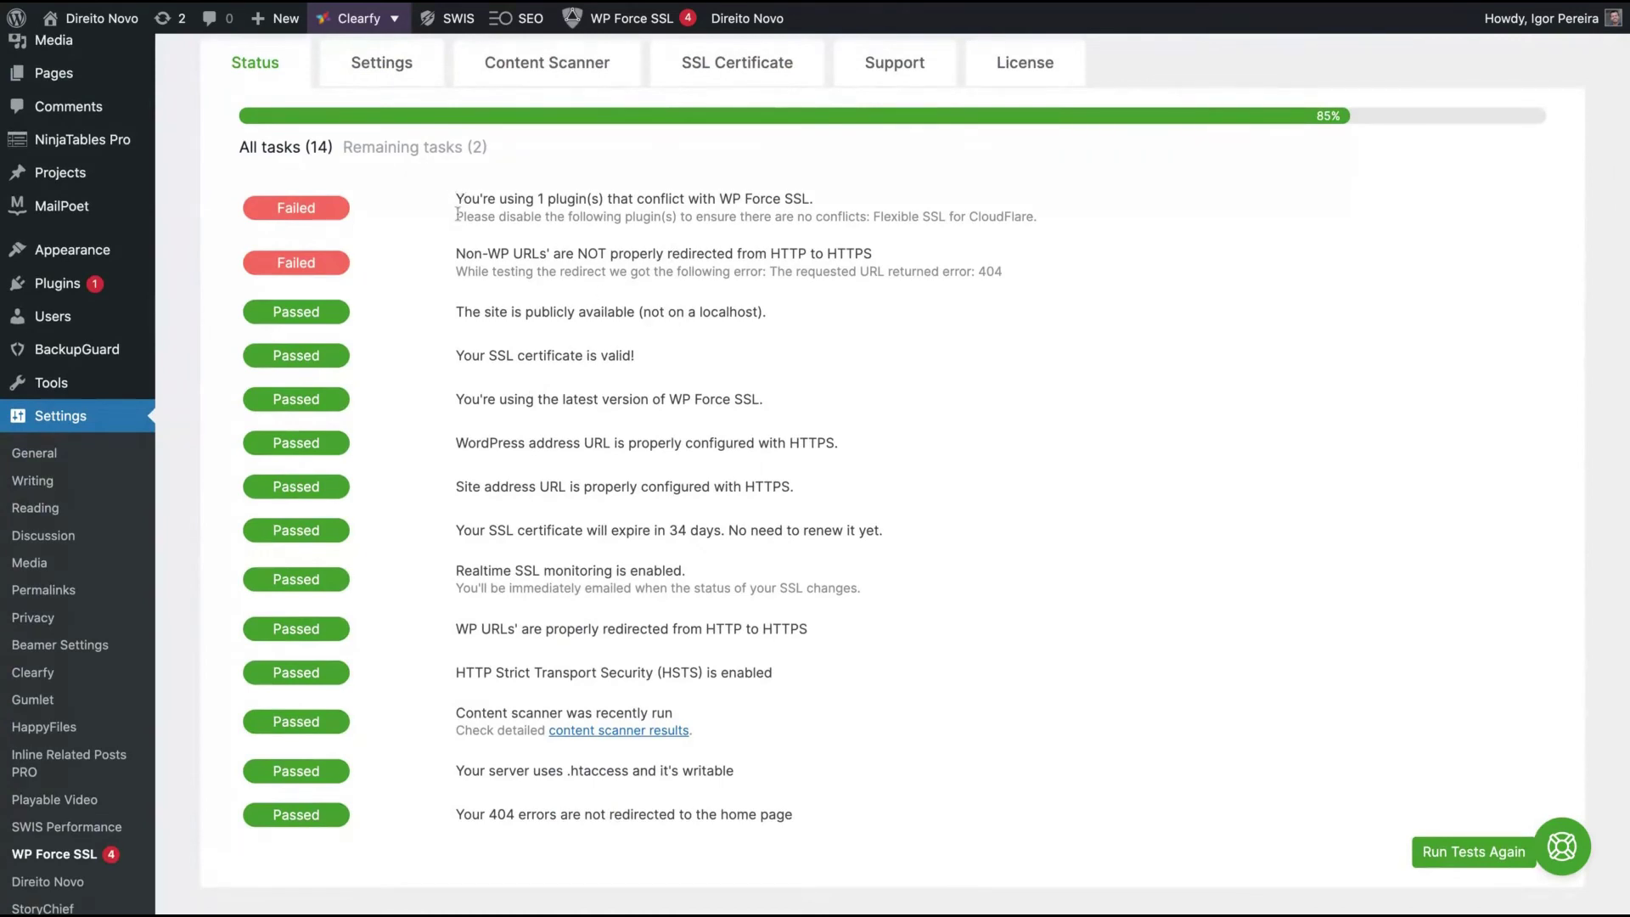
pyautogui.moveTo(458, 214); pyautogui.dragTo(1028, 217)
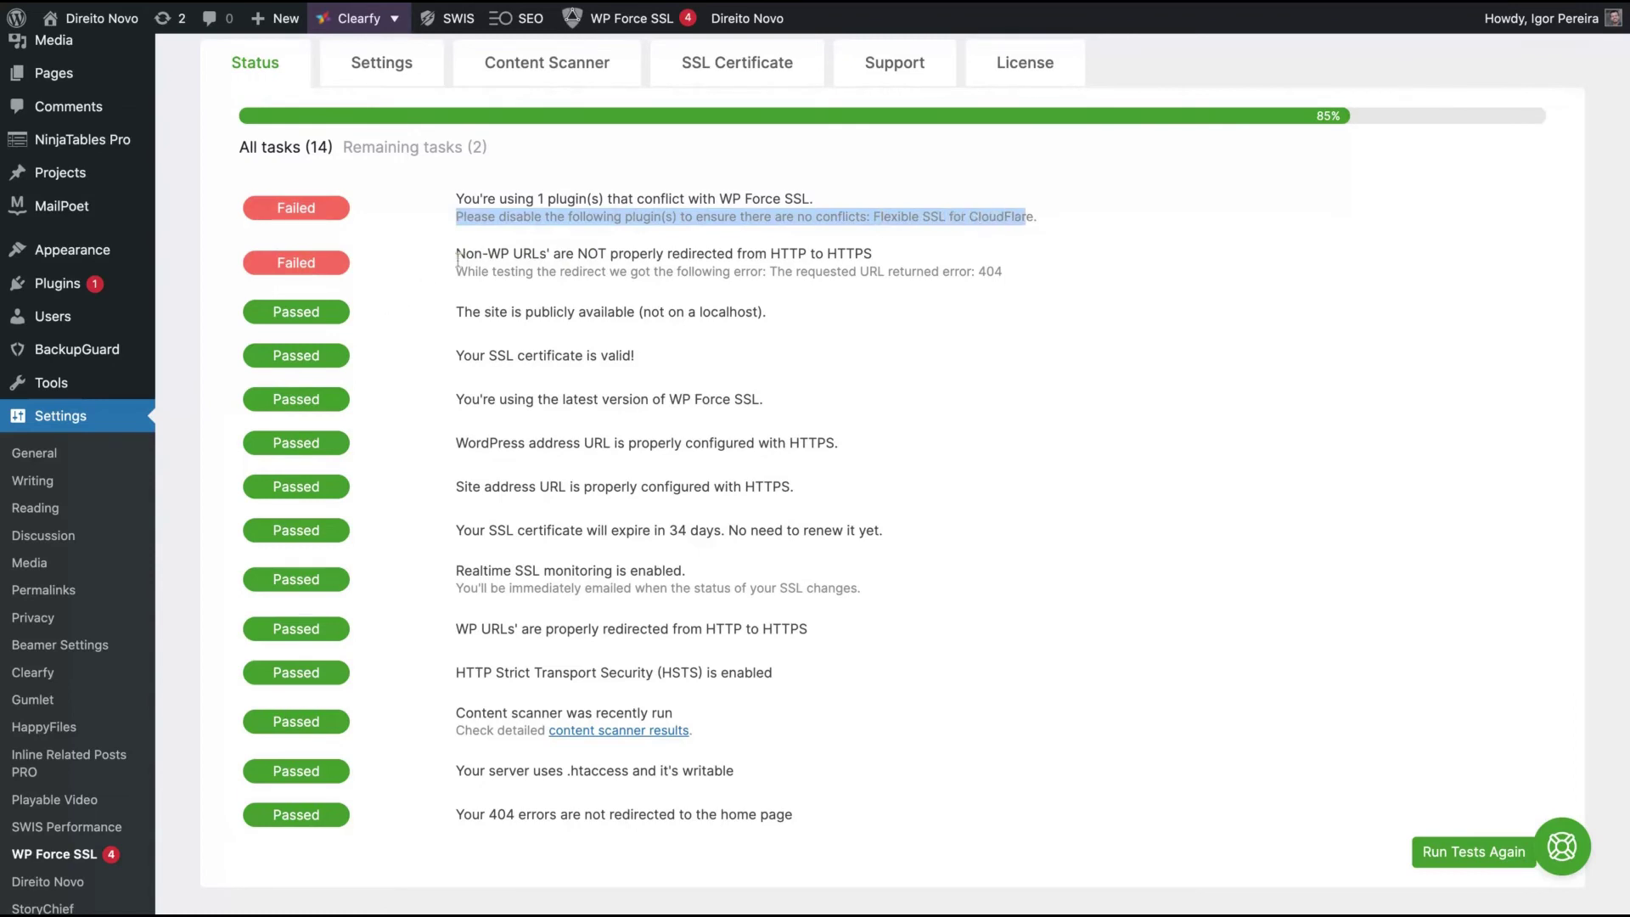
pyautogui.moveTo(457, 253); pyautogui.dragTo(863, 255)
pyautogui.scroll(2, 863, 254)
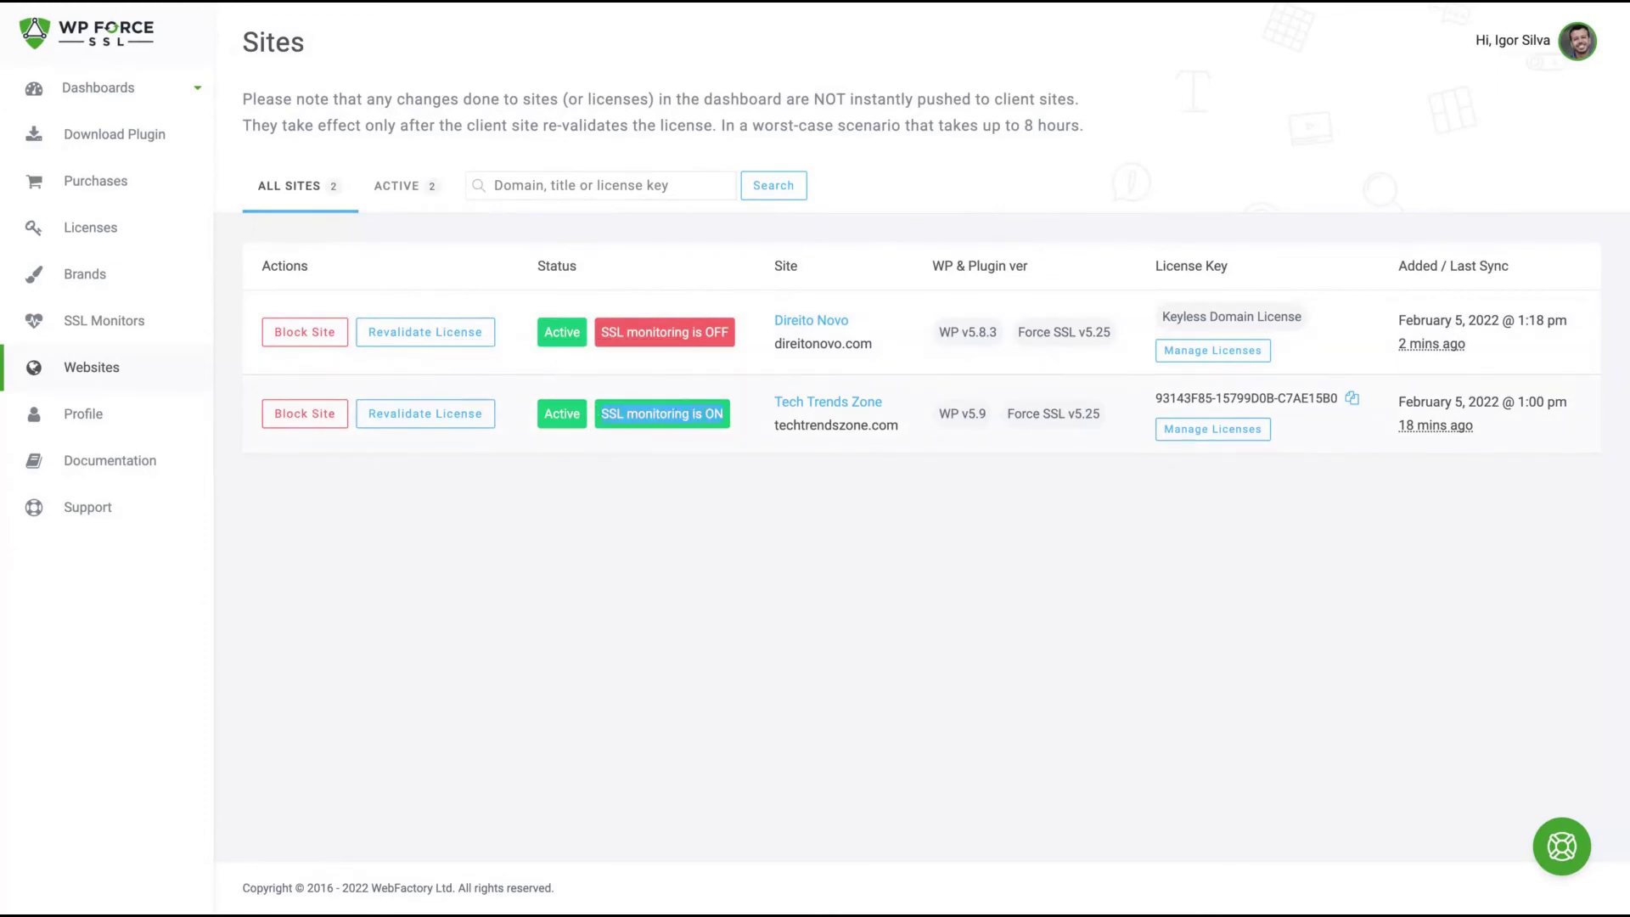
# - Highlight the 'SSL monitoring is ON' badge on the Sites page, then go to the main Dashboard
pyautogui.tripleClick(662, 413)
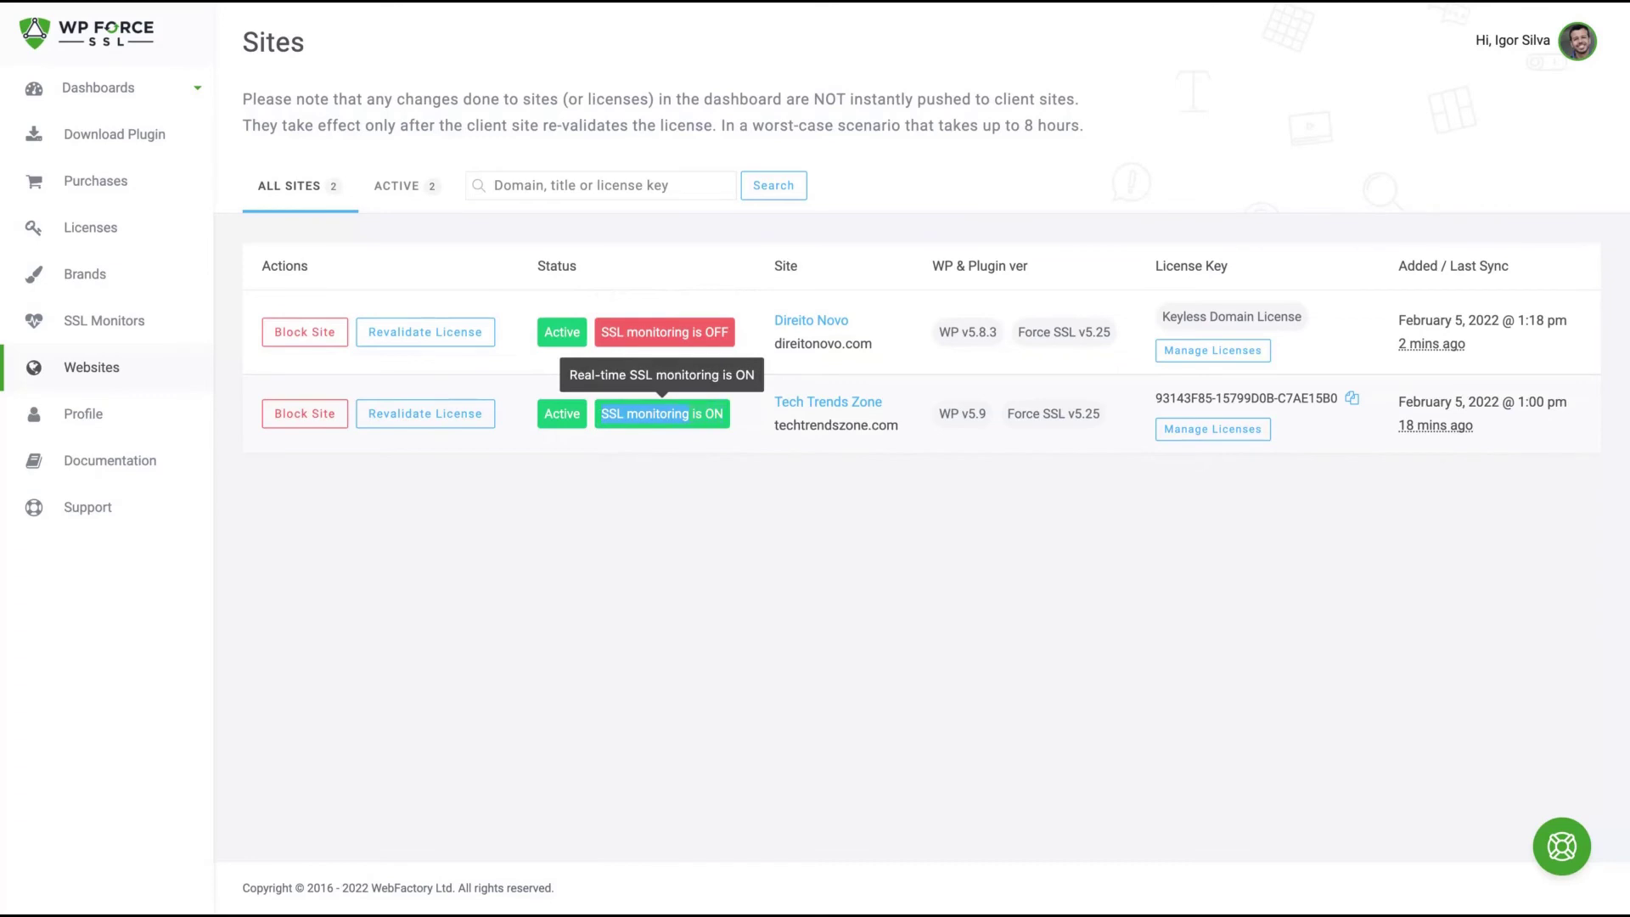
pyautogui.moveTo(670, 413); pyautogui.dragTo(724, 413)
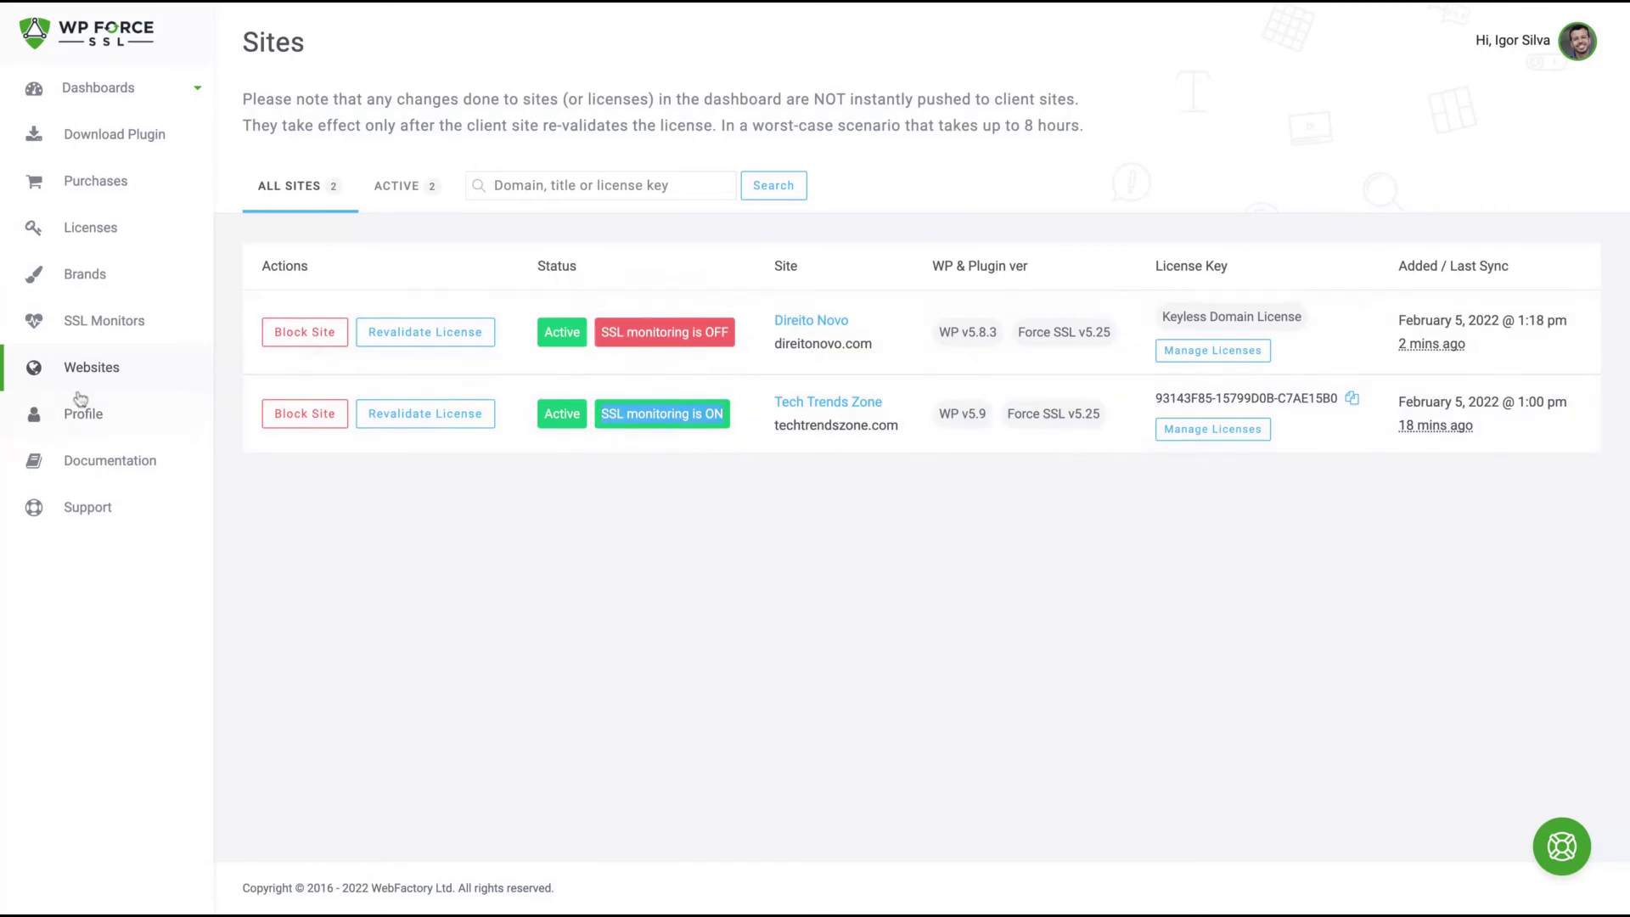
pyautogui.click(98, 87)
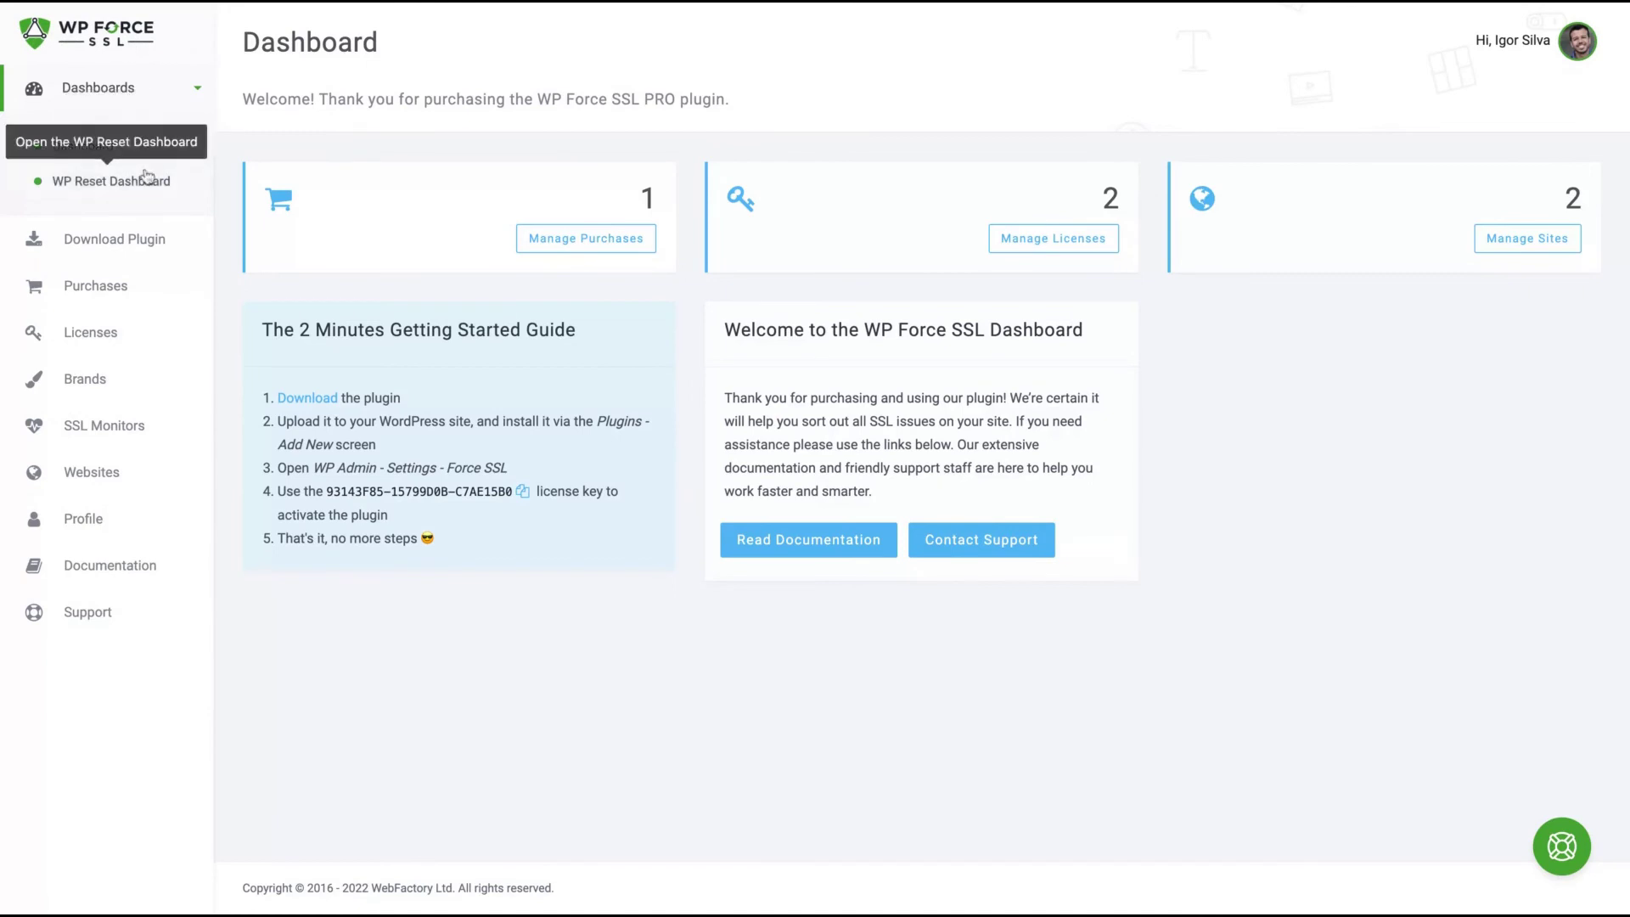
# - Go via Brands to the SSL Monitors list showing techtrendszone.com's active, secure monitor
pyautogui.click(51, 377)
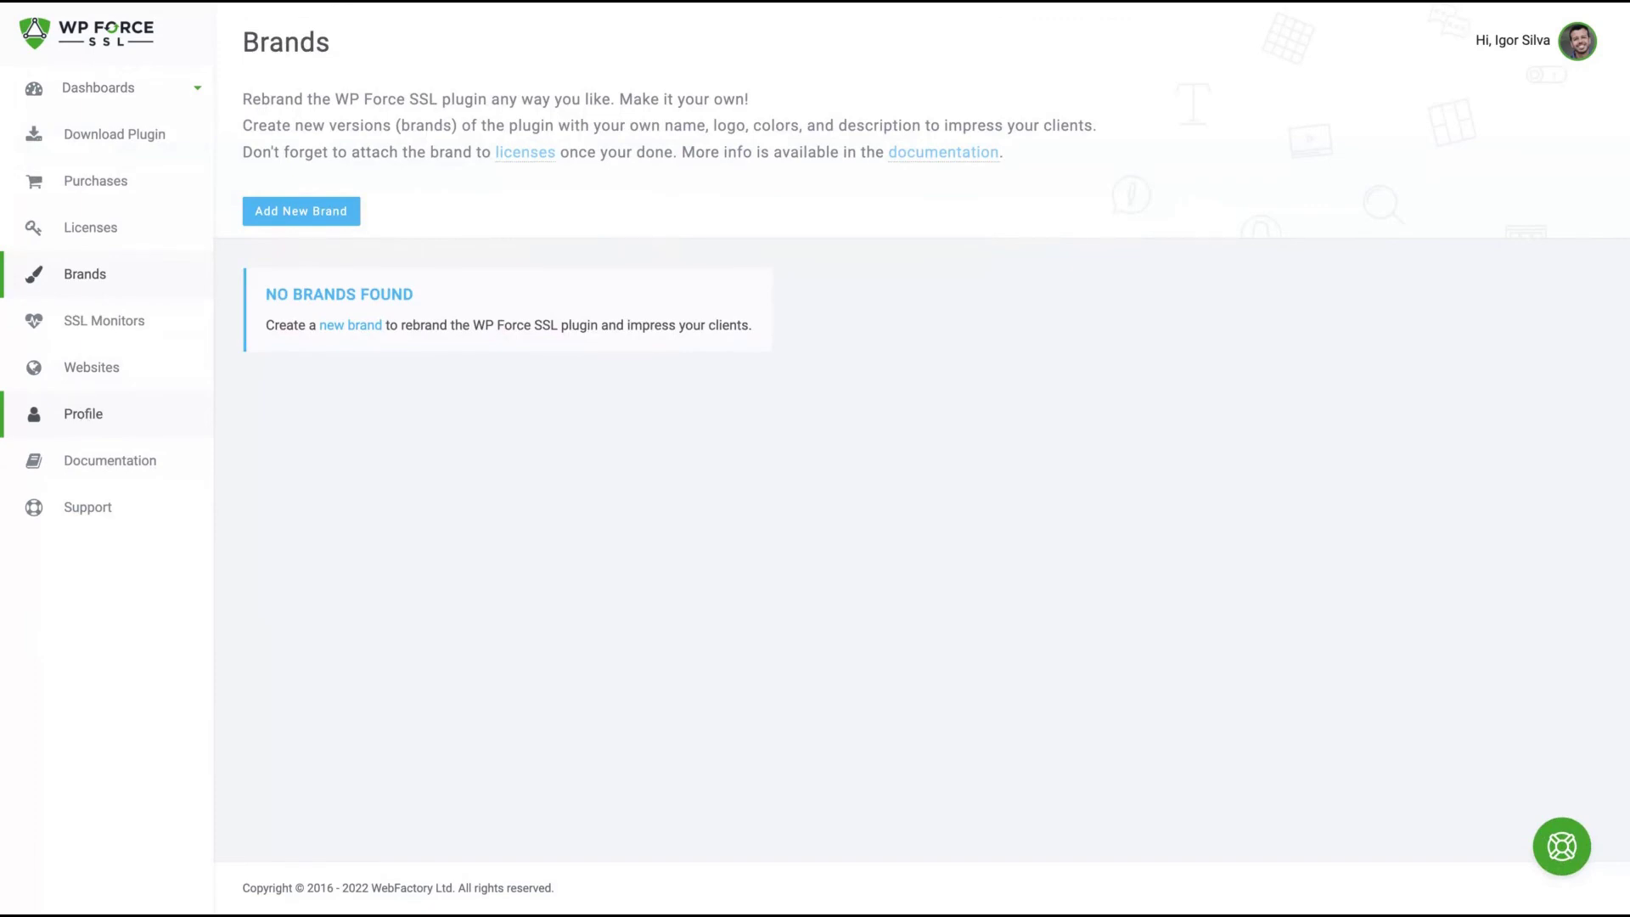
pyautogui.click(124, 328)
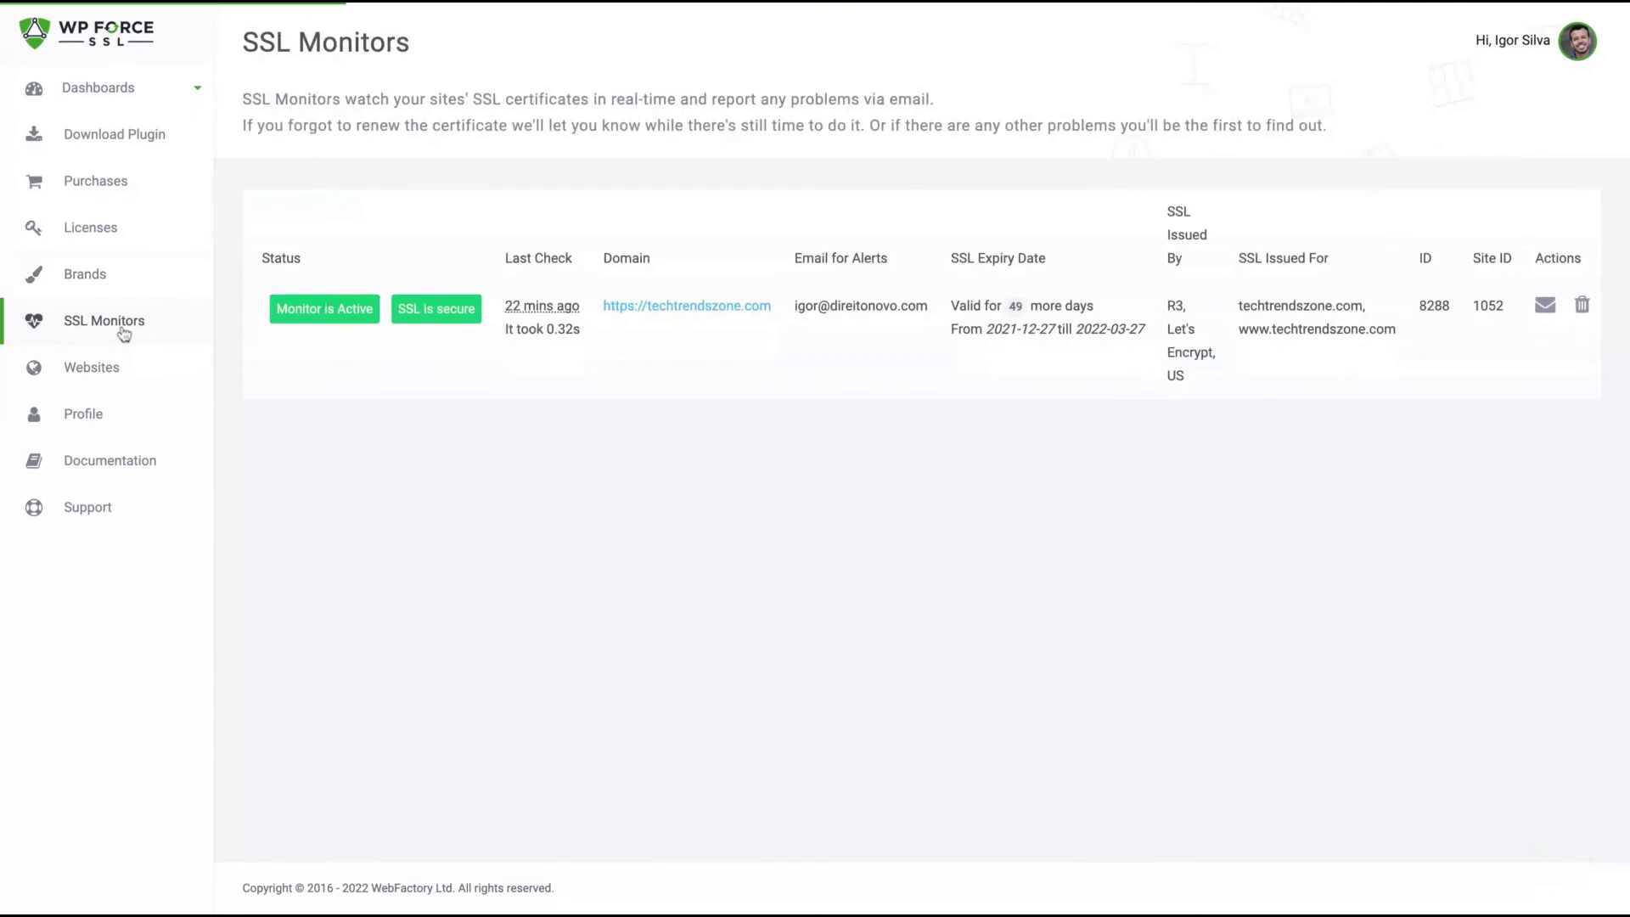